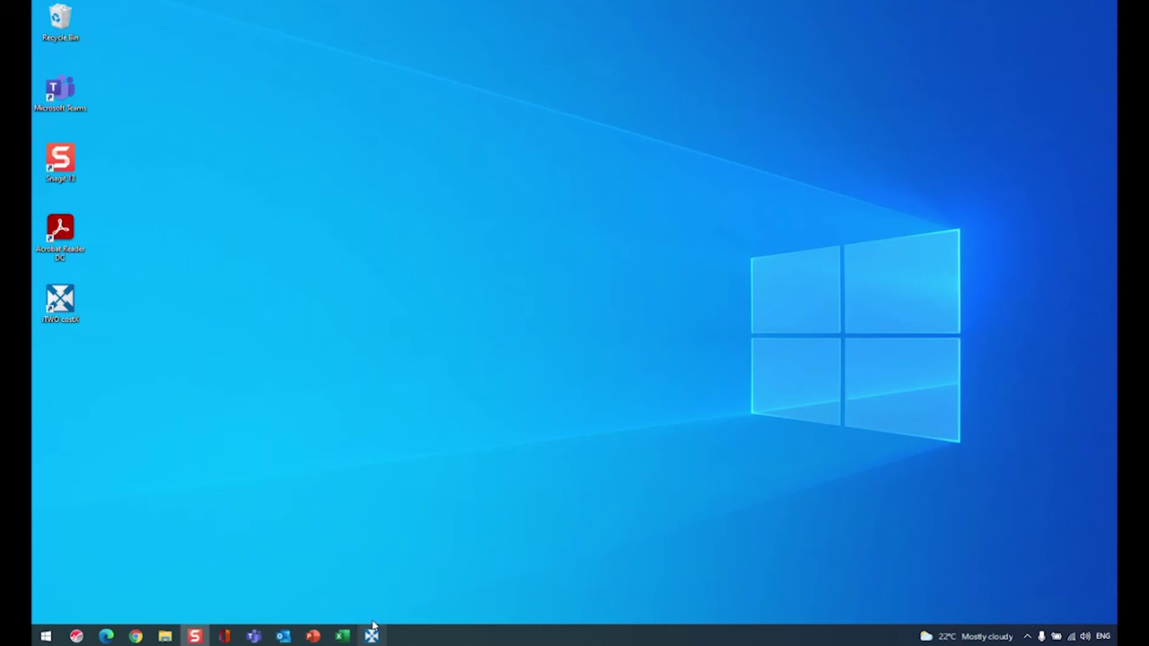
- Launch iTWO costX and log in to the client by entering the account password
double_click(63, 300)
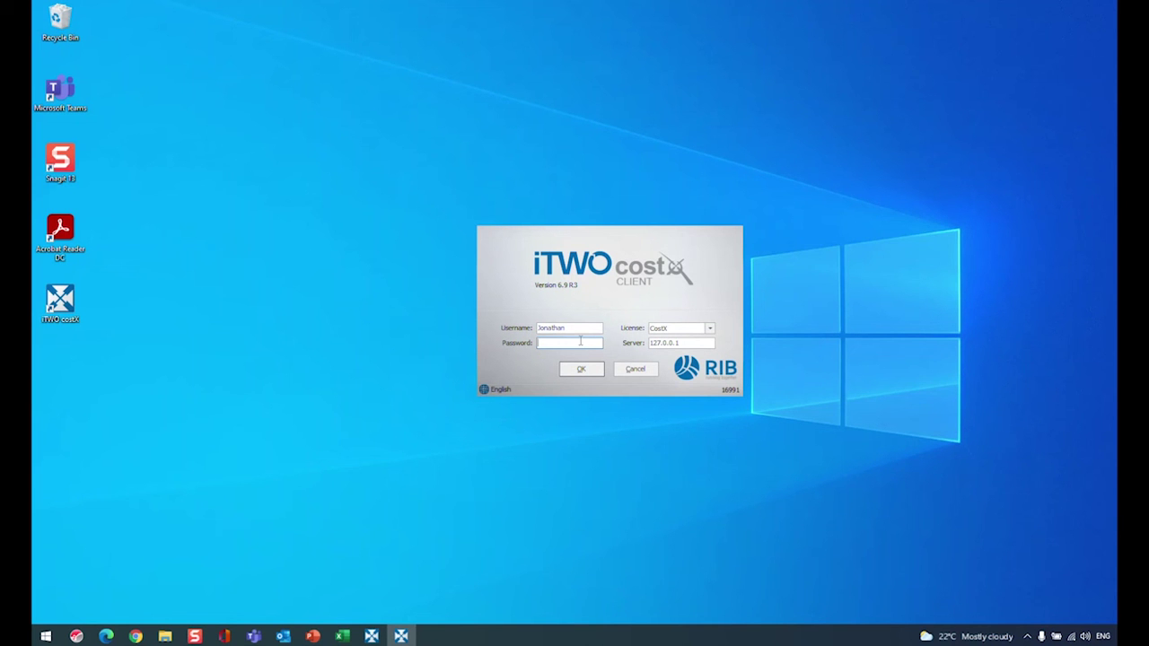
text(**)
key(Return)
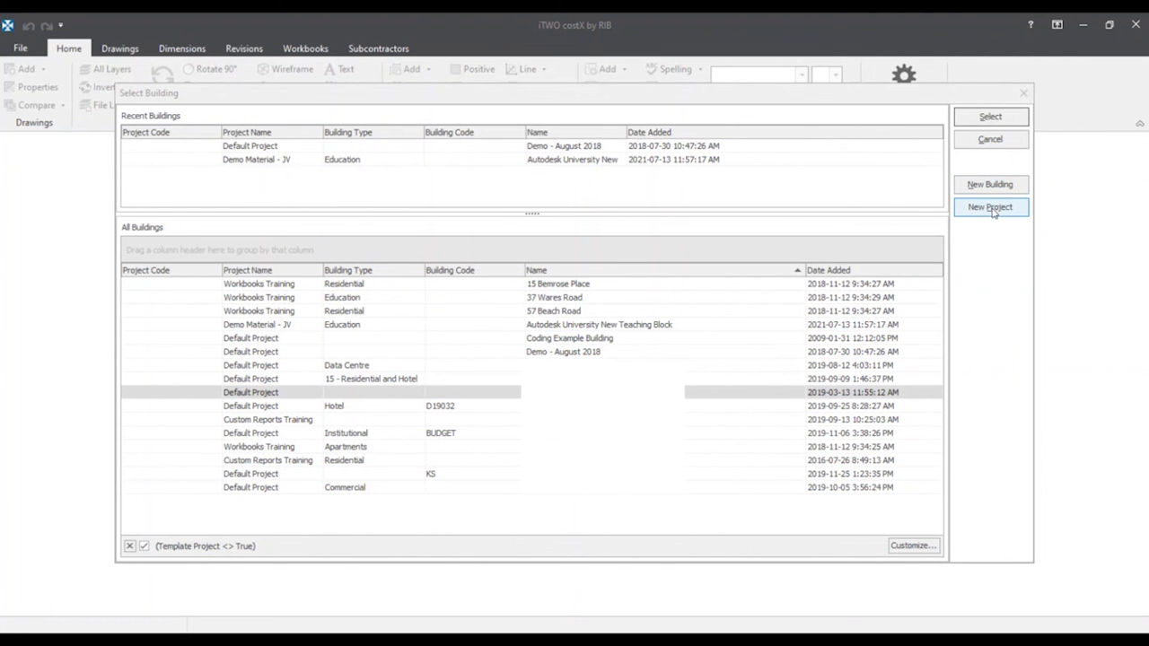
- Look at the blank new-project and new-building forms offered when selecting a building, leaving both without saving
click(991, 208)
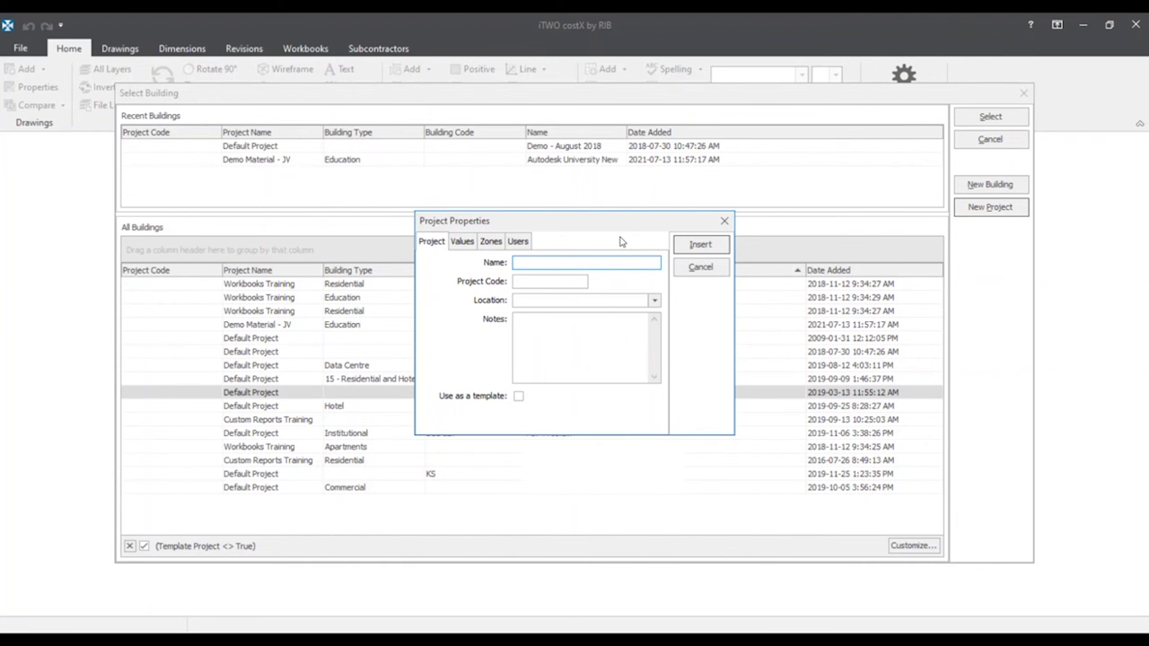
click(701, 268)
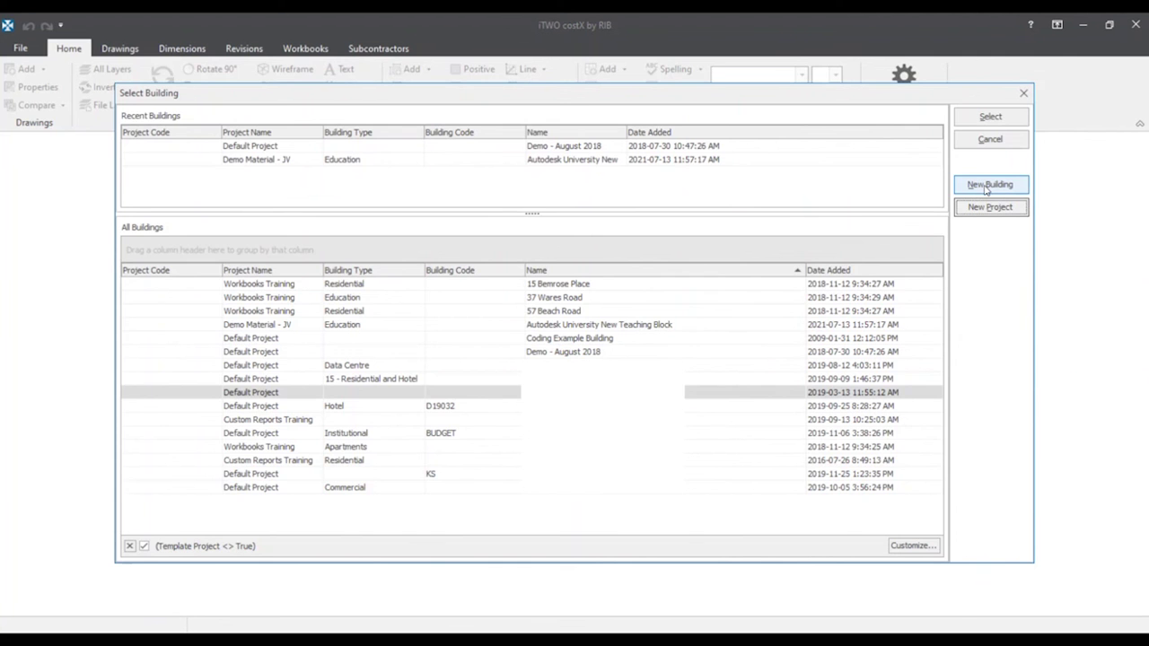
click(988, 186)
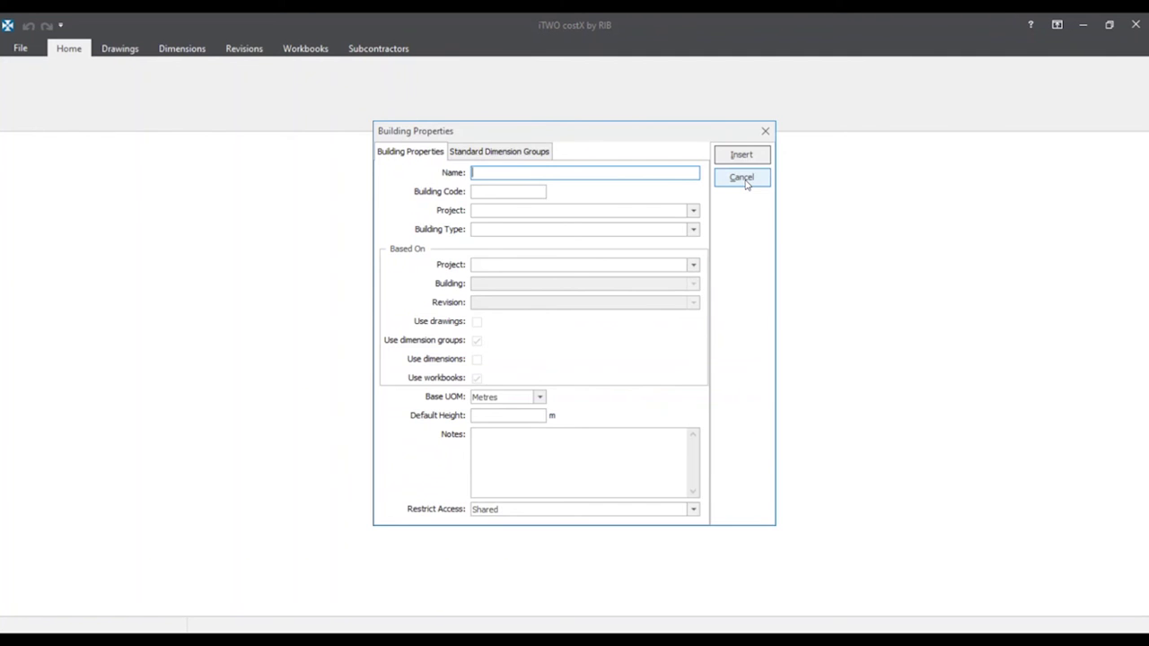
click(744, 180)
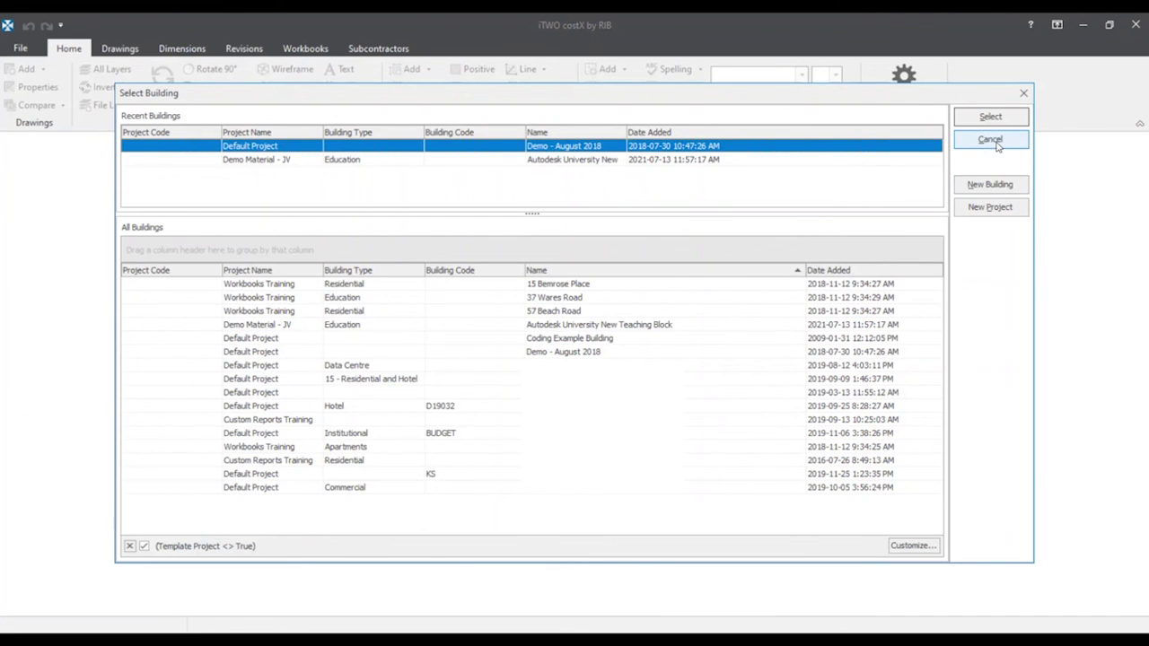
click(991, 140)
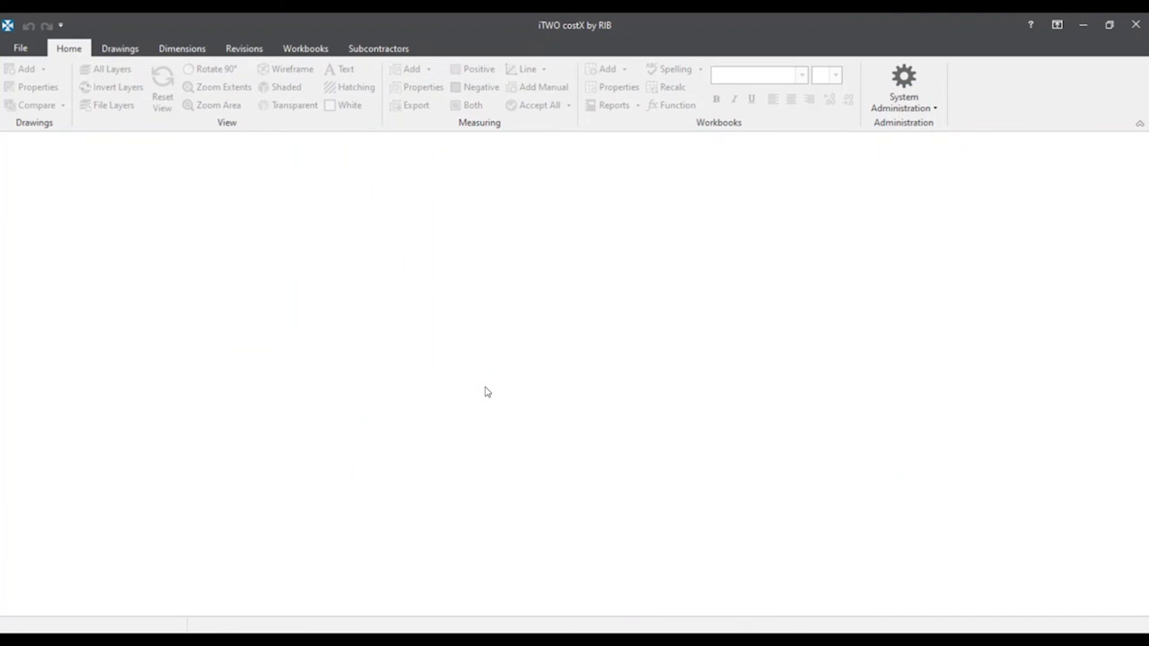
- View the building selection list and the blank Building Properties form for a new building without creating anything
click(22, 49)
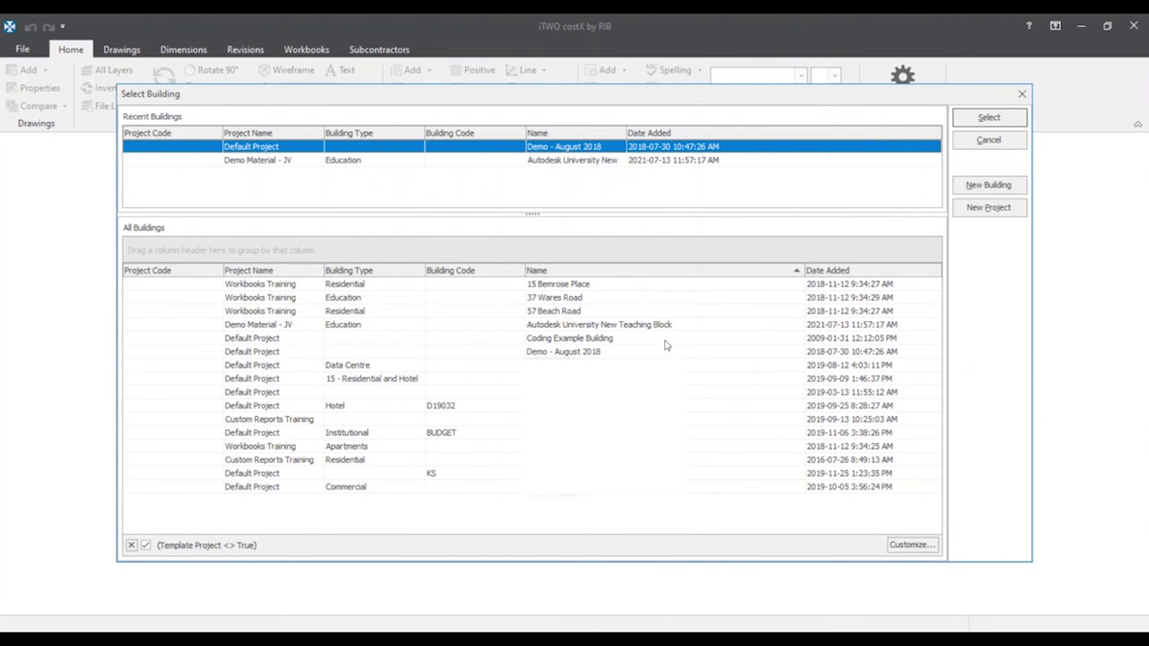
click(988, 141)
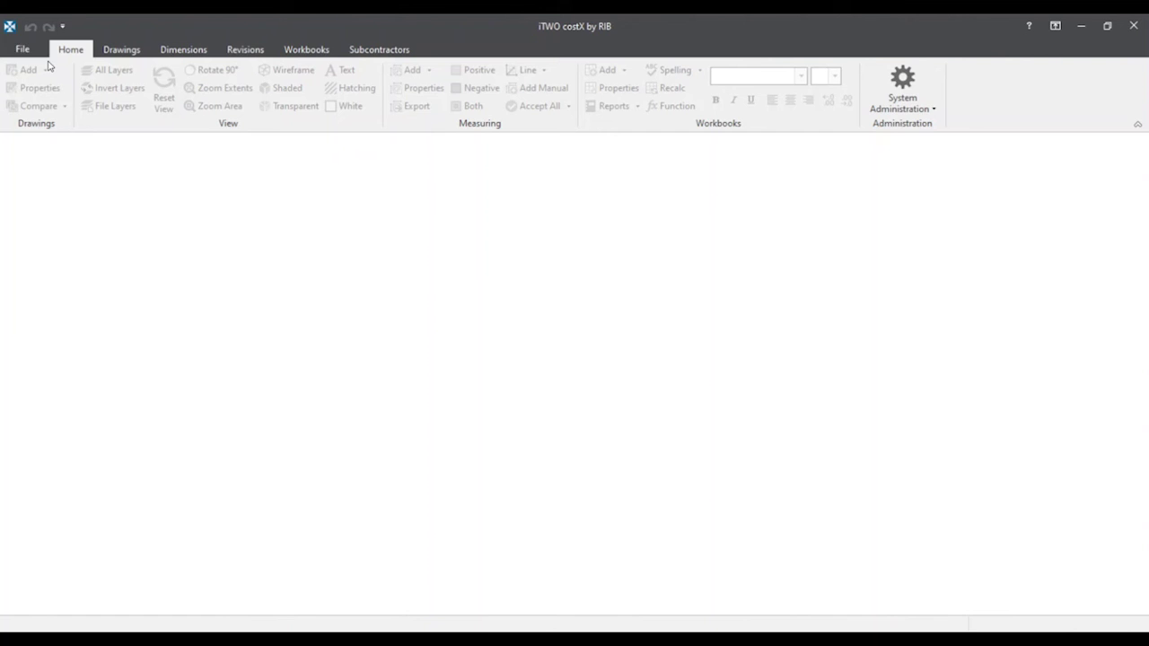
click(22, 50)
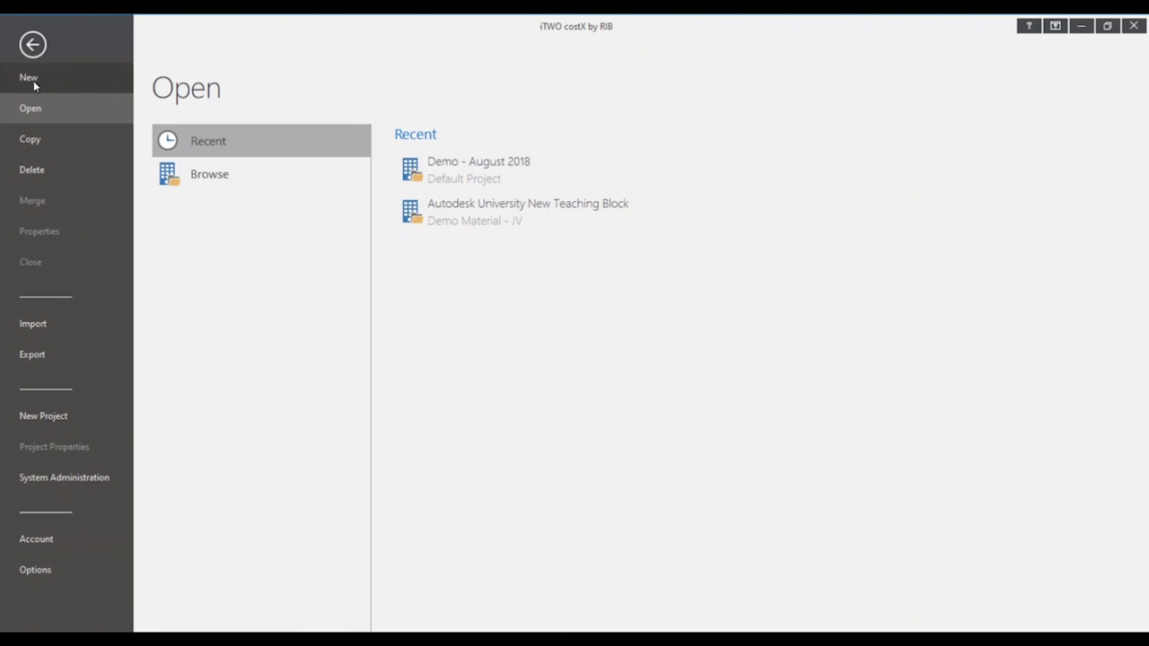
click(38, 77)
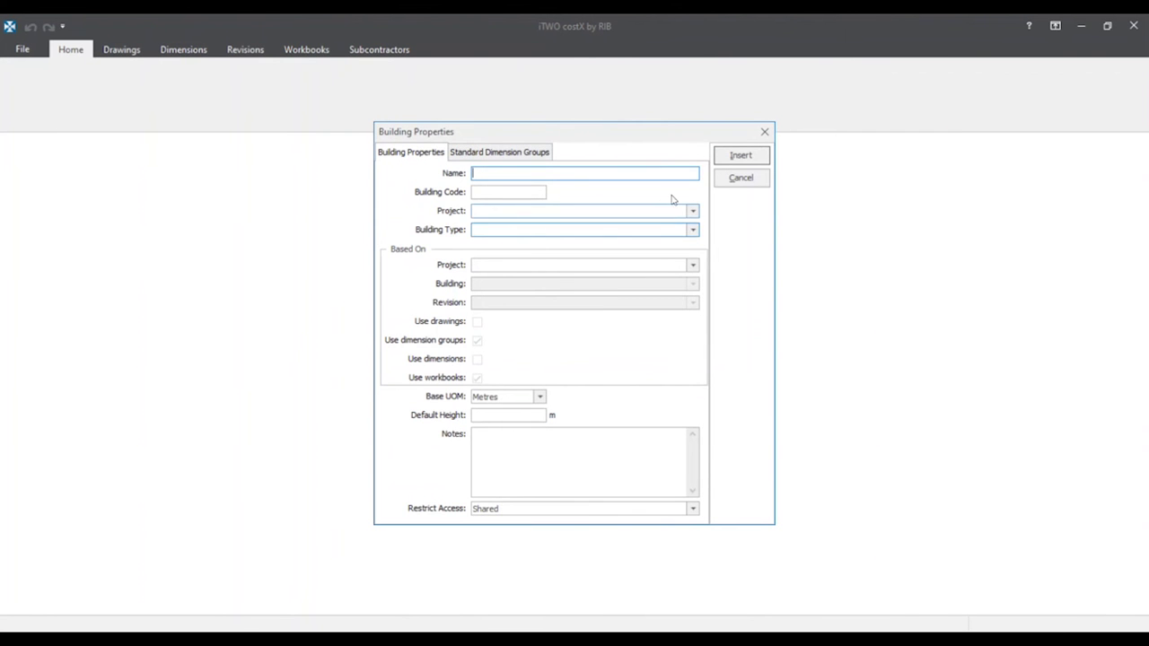
click(745, 180)
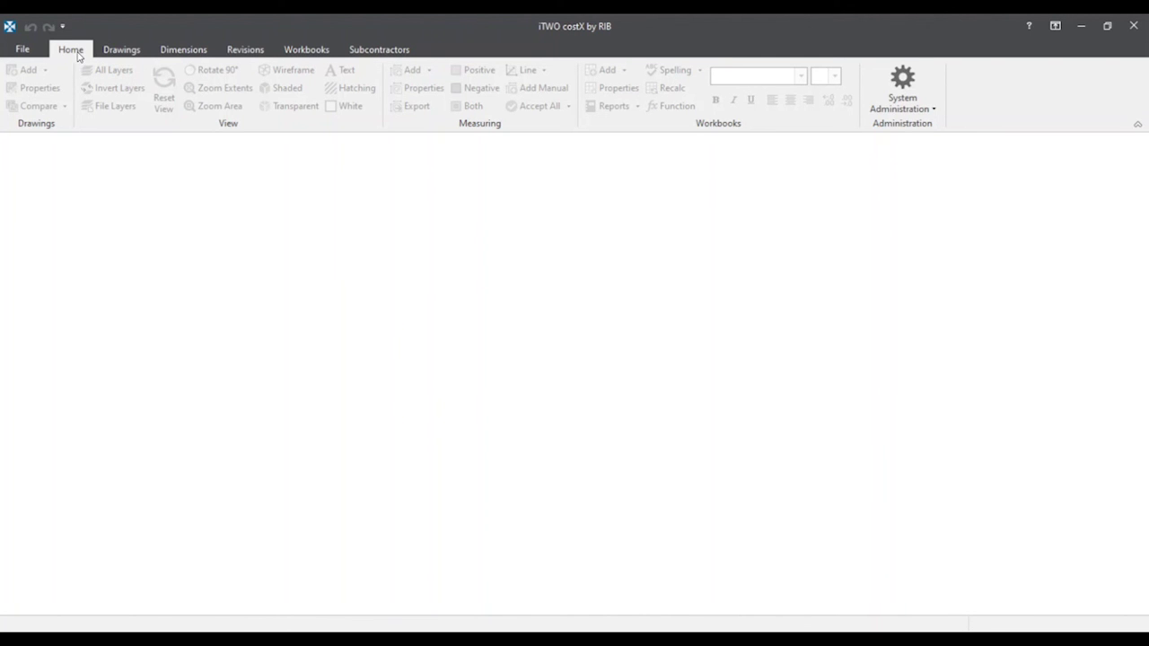
- View the Projects list in System Administration and its blank Project Properties form without adding a project
click(923, 100)
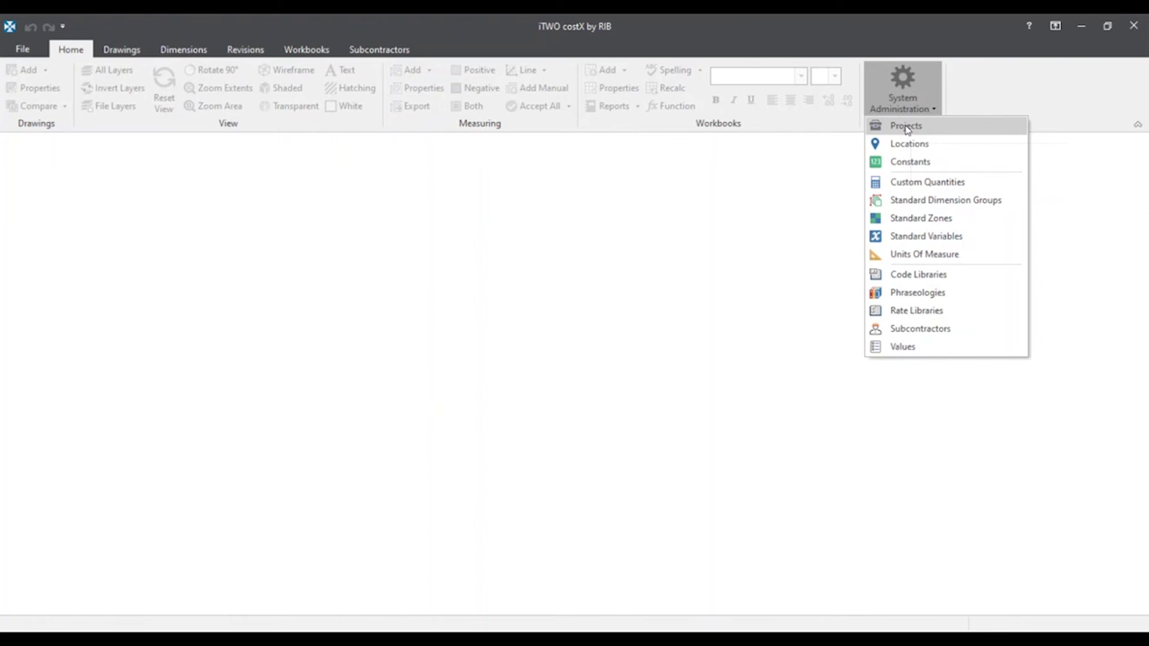
click(906, 128)
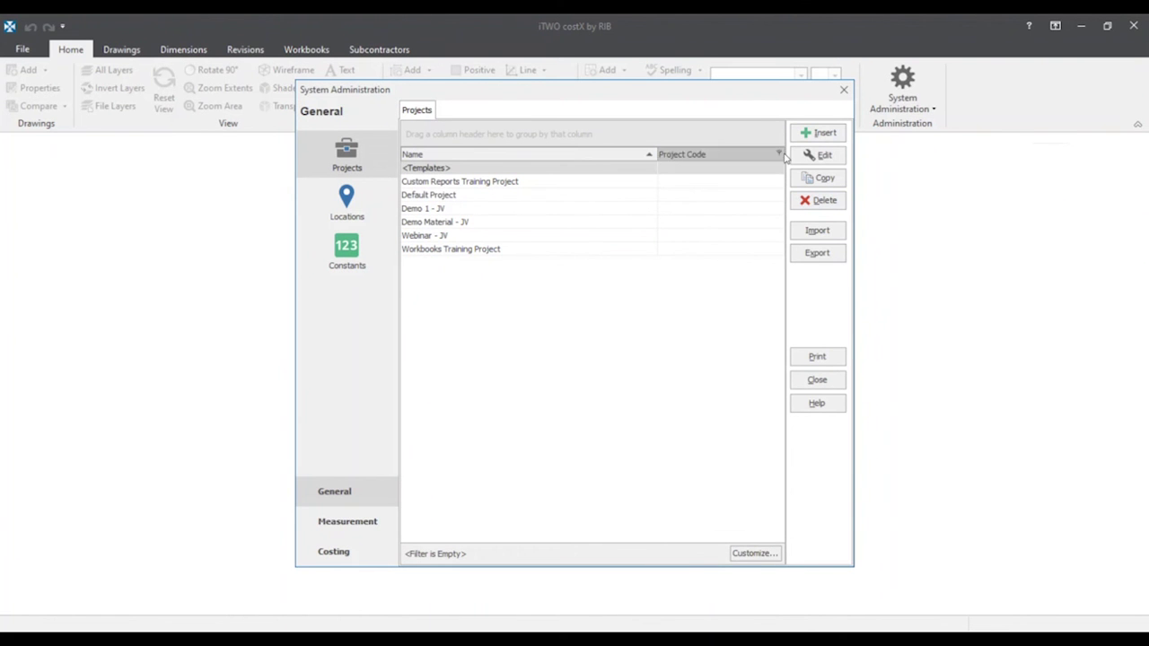
click(817, 133)
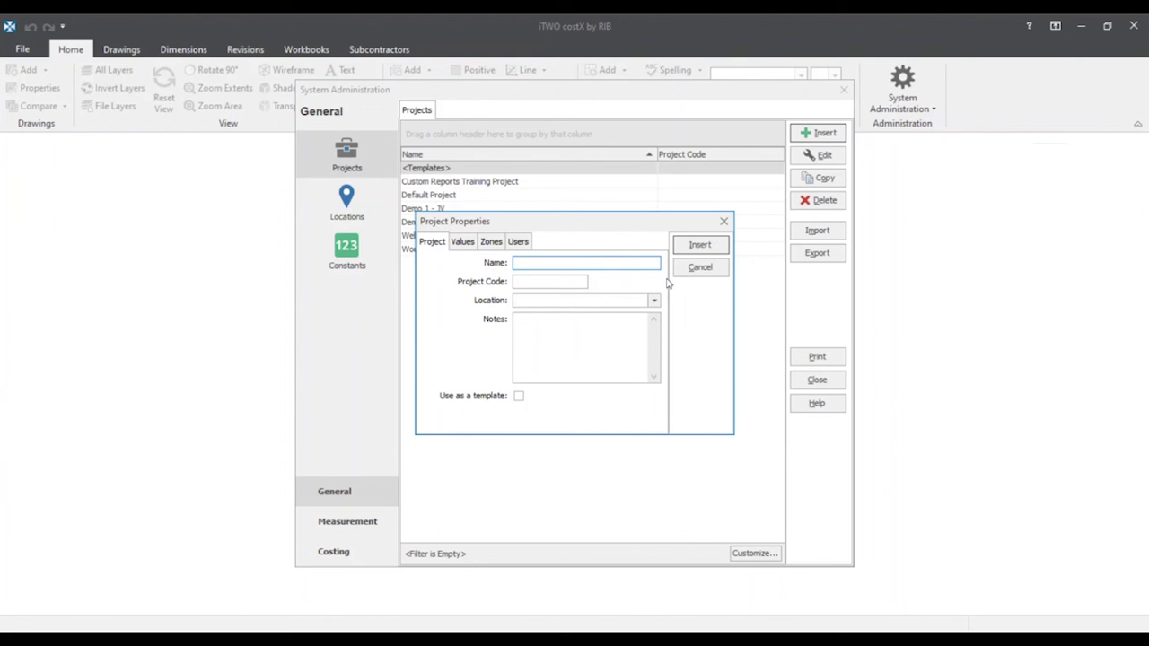
click(696, 269)
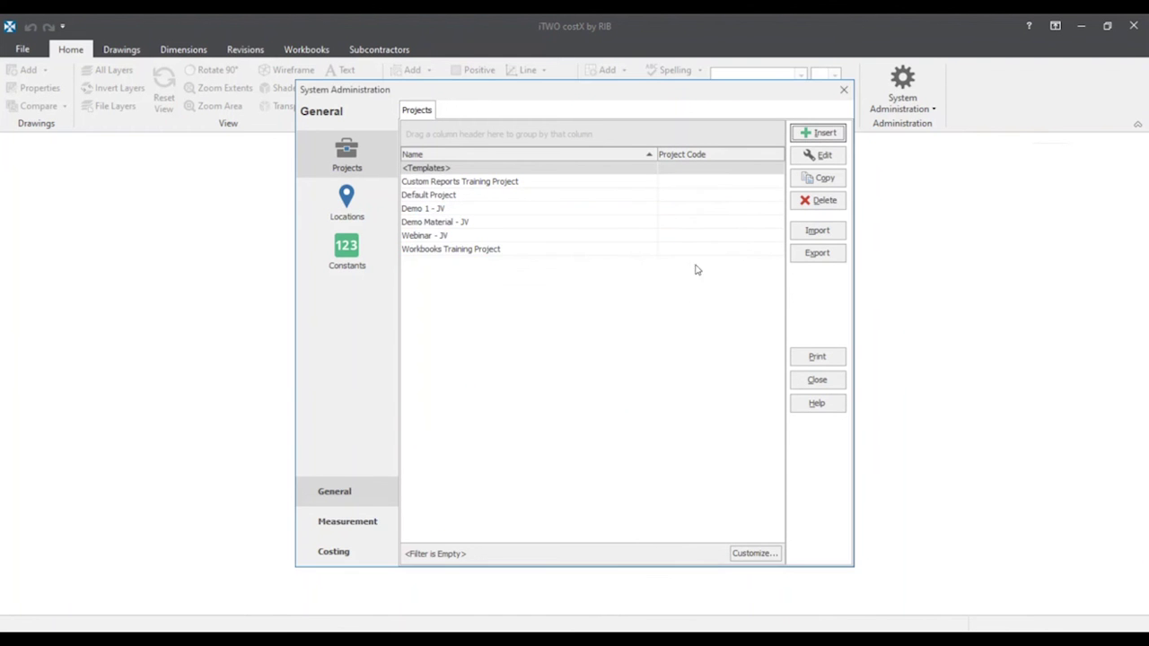
click(844, 93)
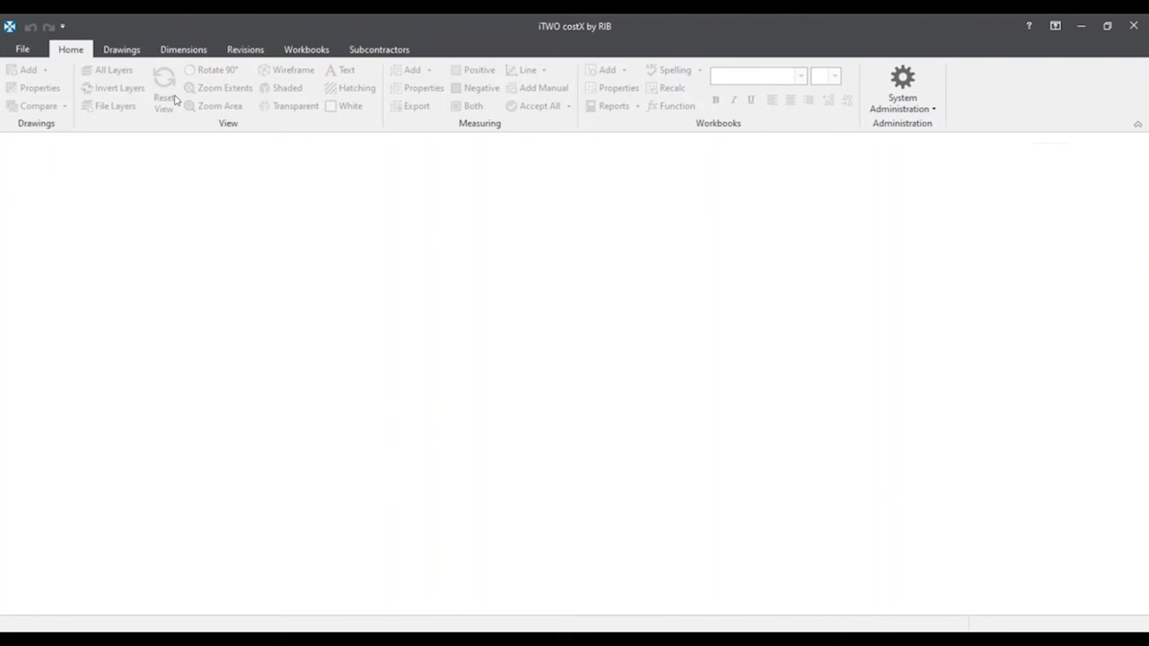
- Start a new project in System Administration, named "Webinar - JV" with <Default Location>, leaving the project code and notes empty
click(22, 51)
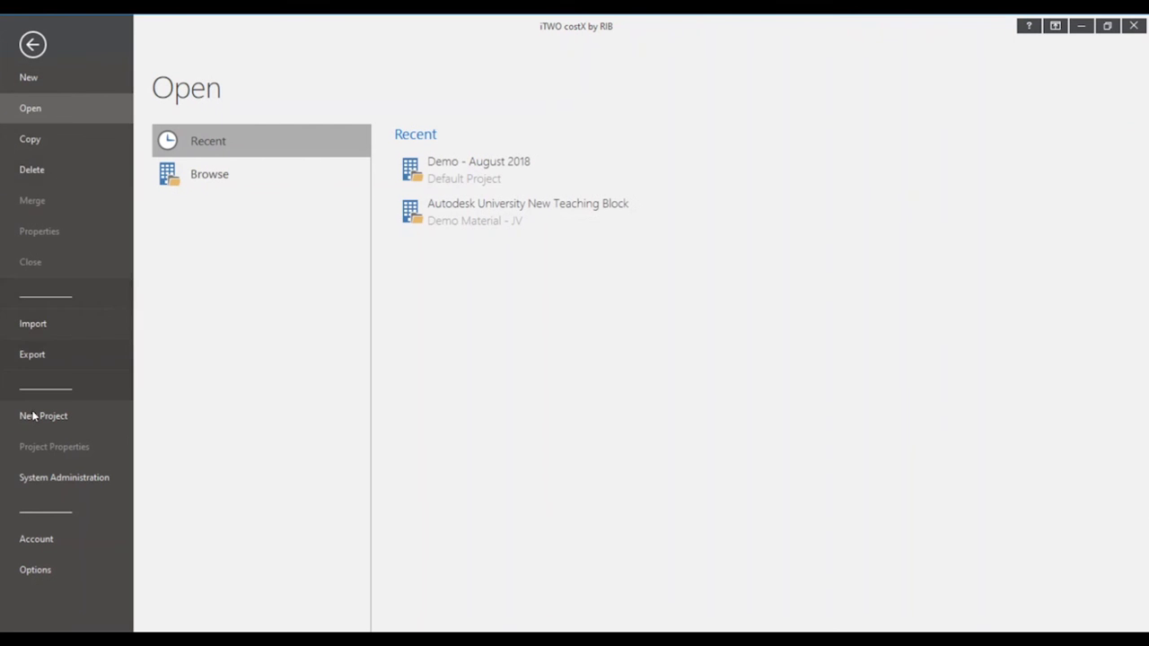
click(47, 478)
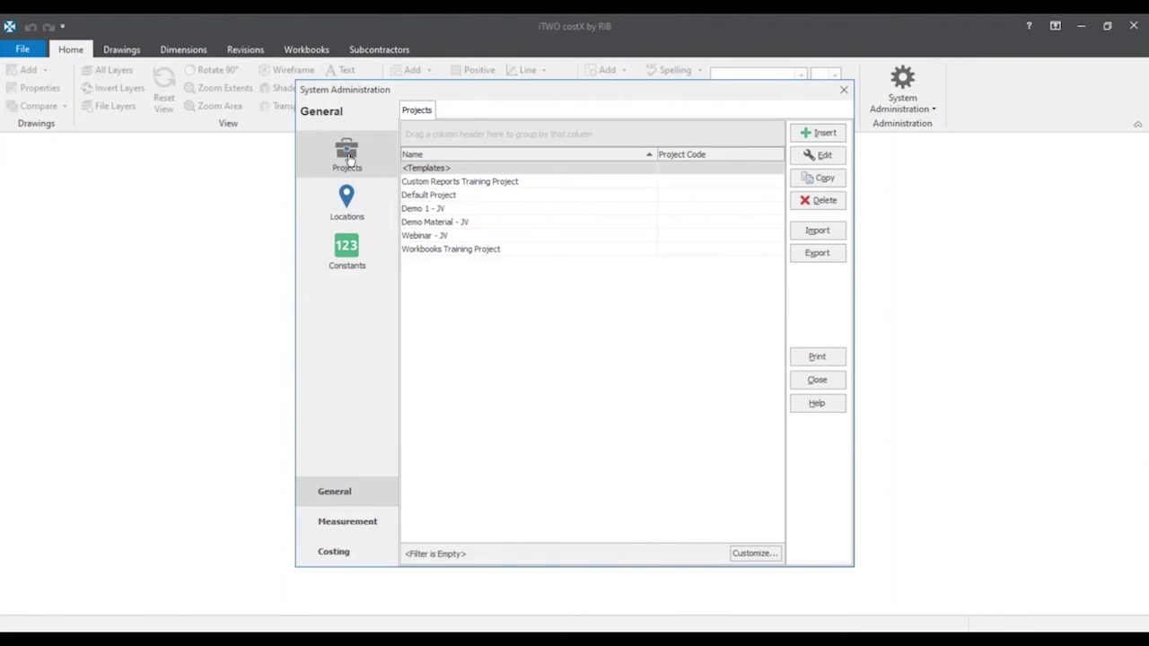
click(823, 134)
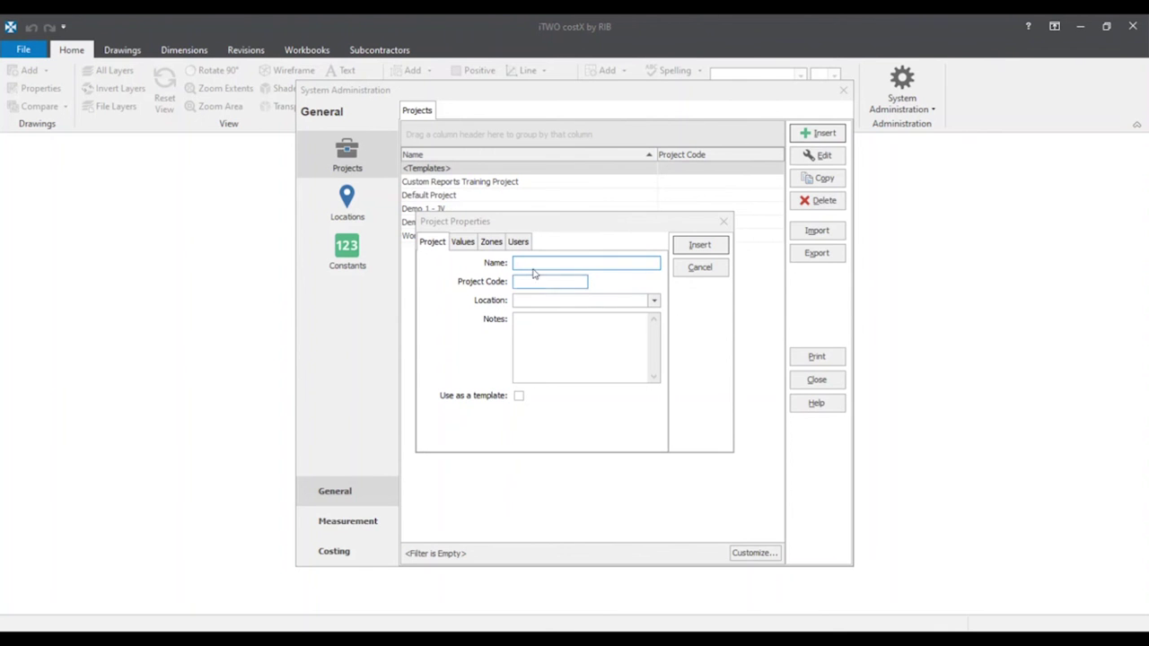
click(535, 262)
text(Webinar - JV)
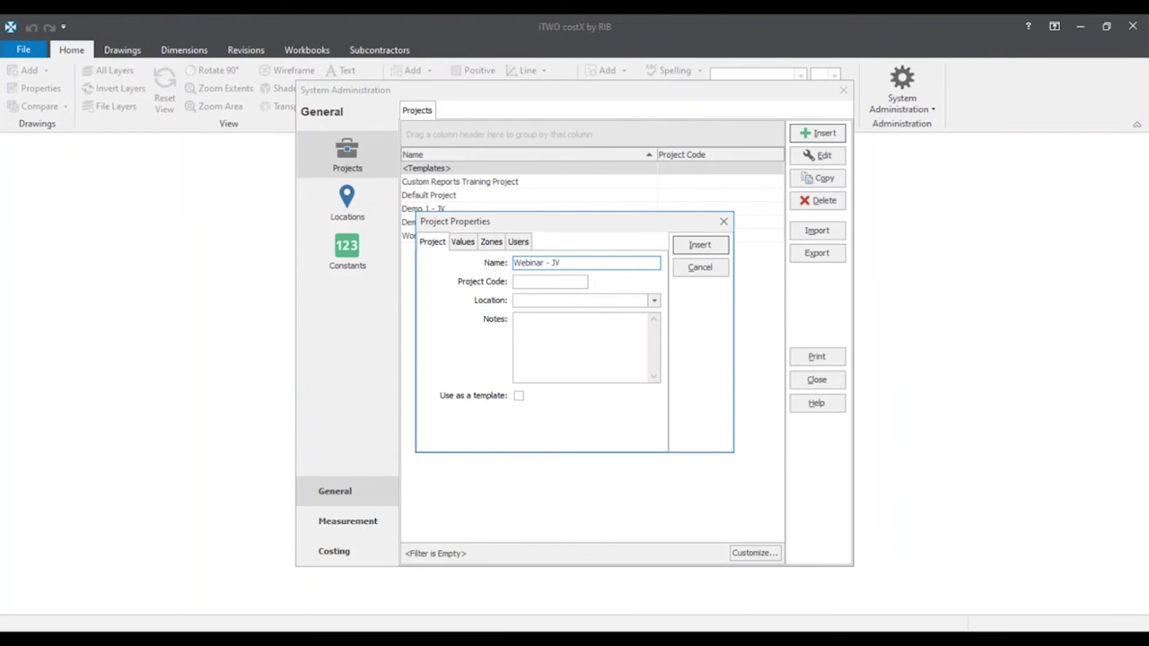
click(654, 302)
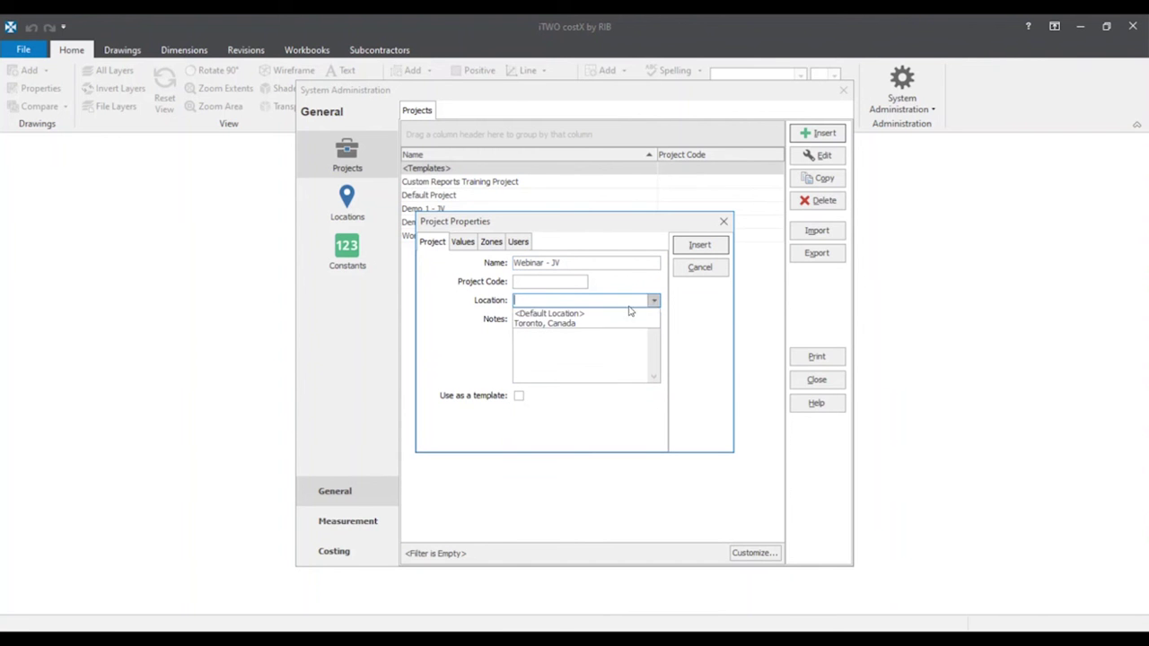
click(581, 314)
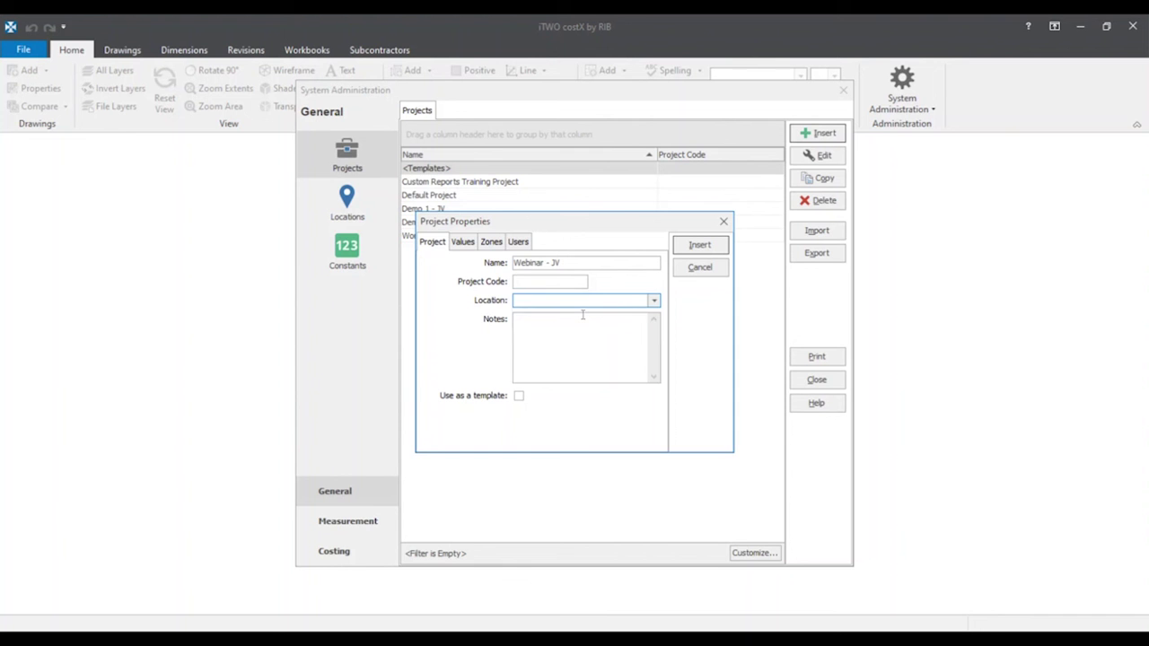
click(521, 284)
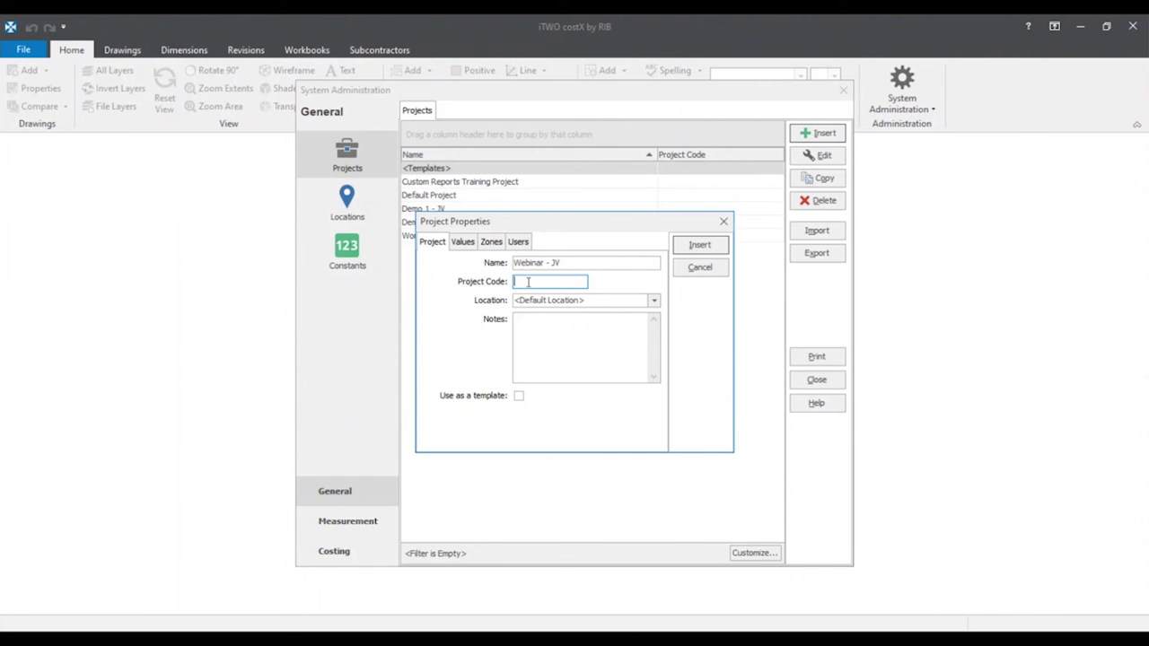
click(536, 321)
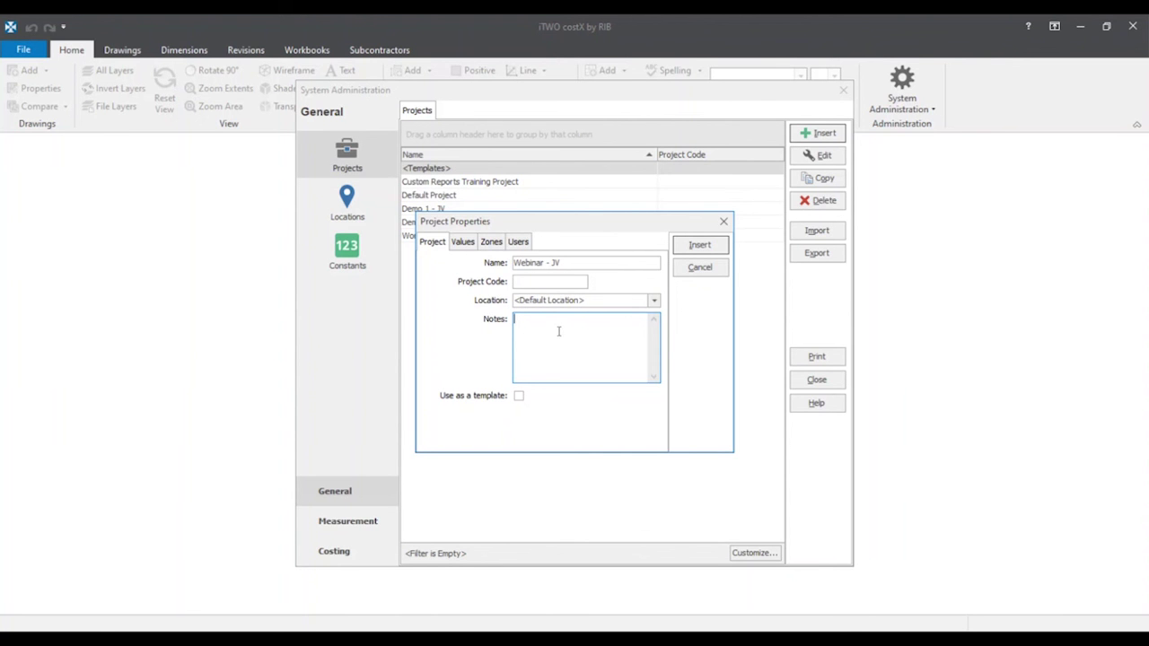
- Check the project's values and zones, then replace <Everyone> with the own account as selected user and choose it as administrator
click(464, 242)
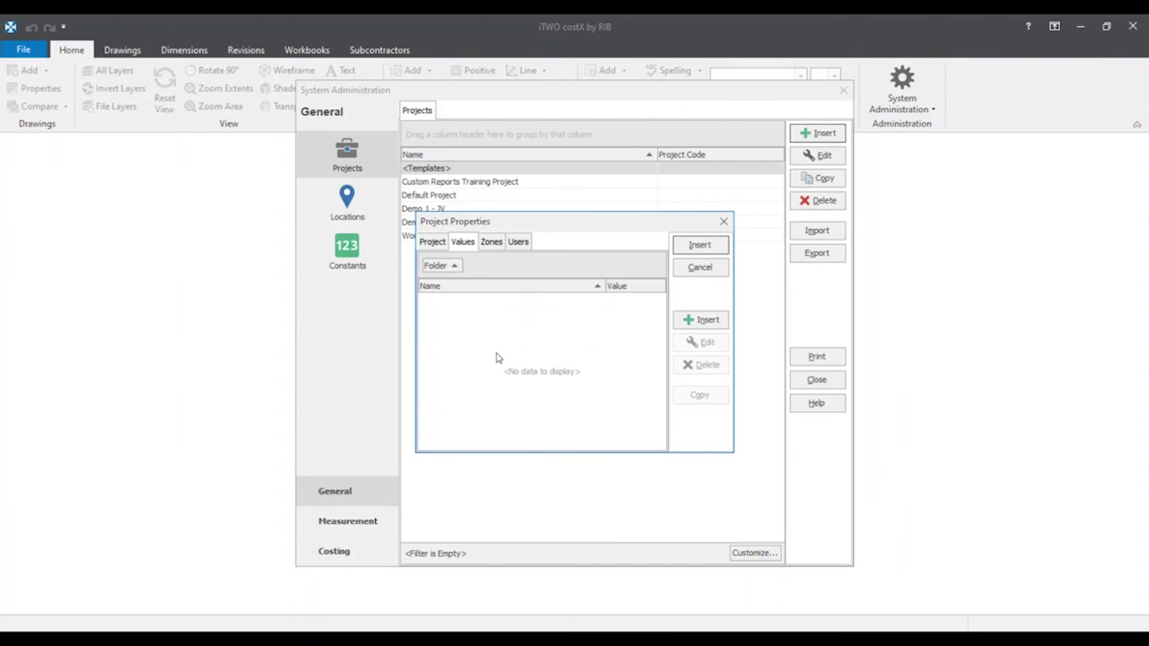
click(494, 243)
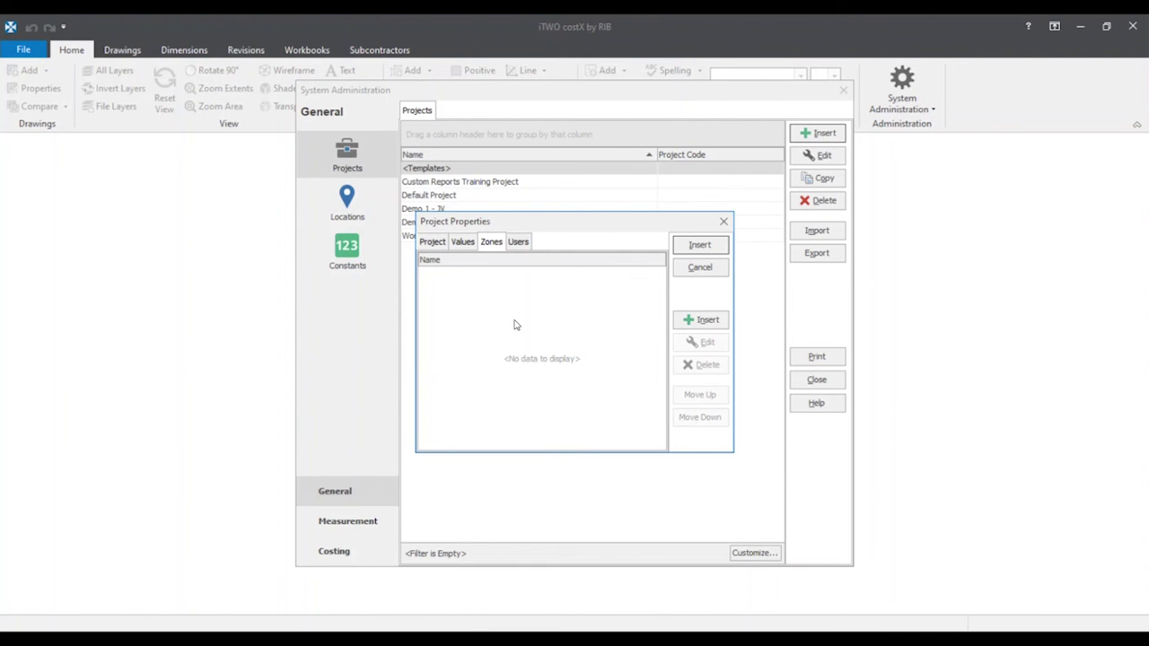
click(519, 243)
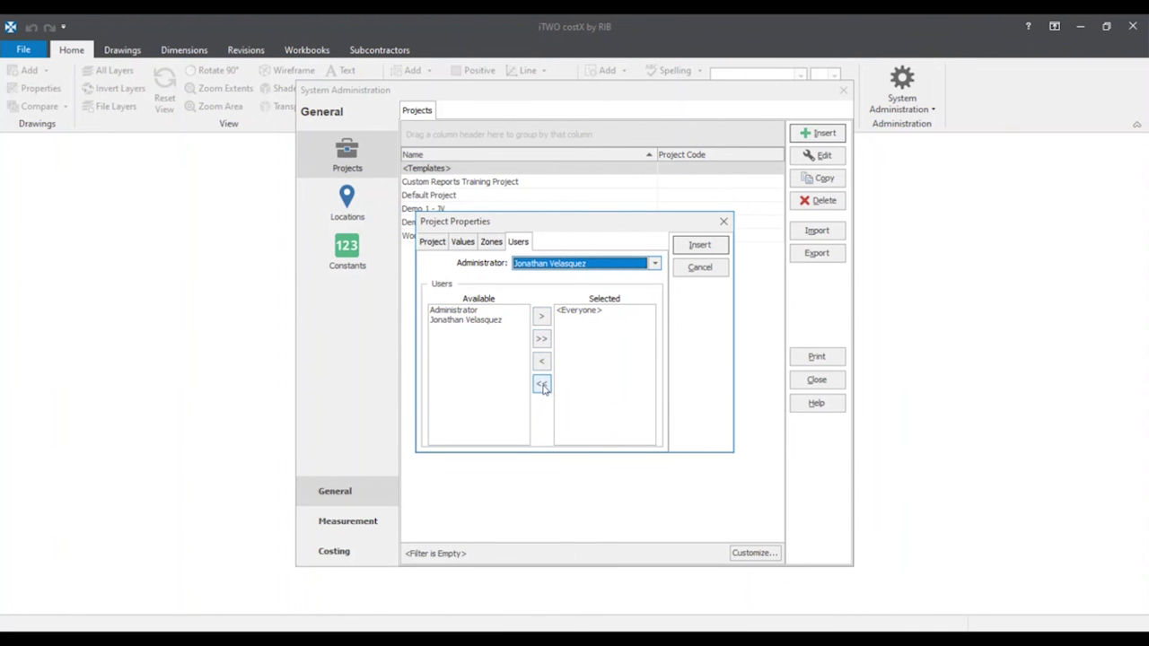
click(466, 320)
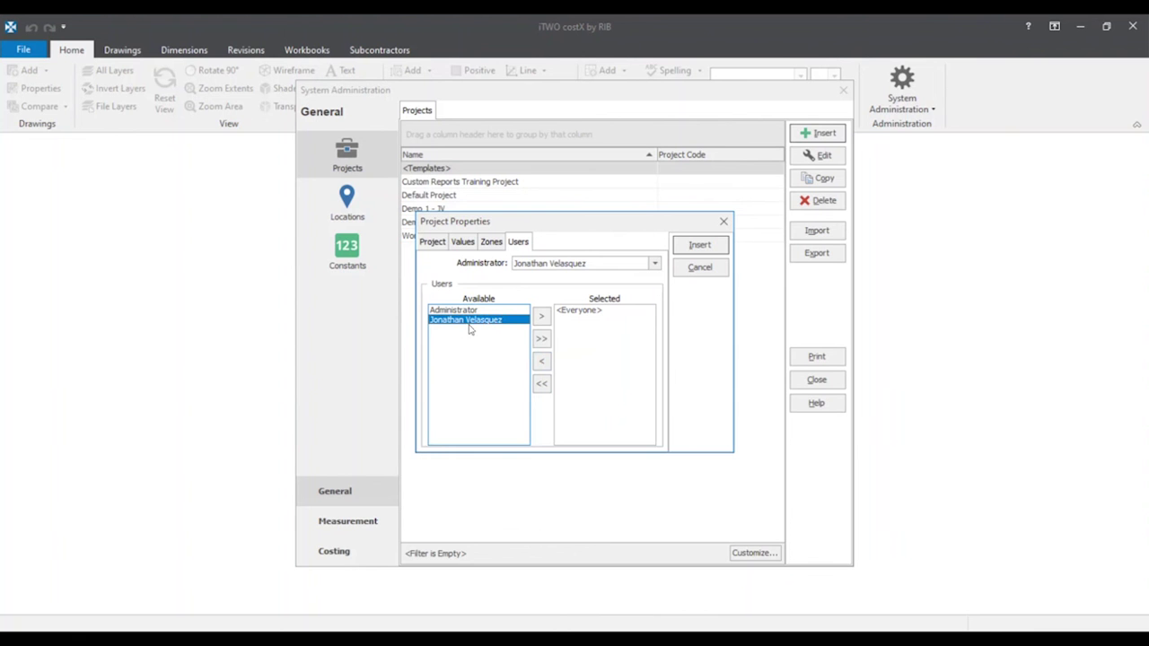
click(542, 318)
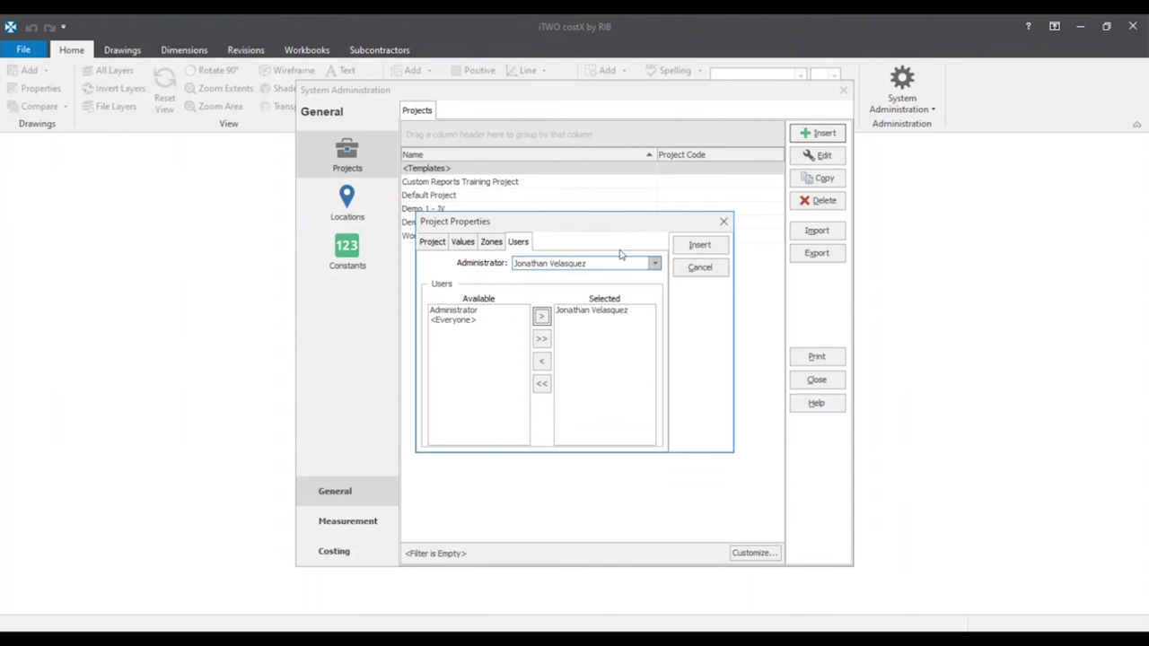
click(655, 264)
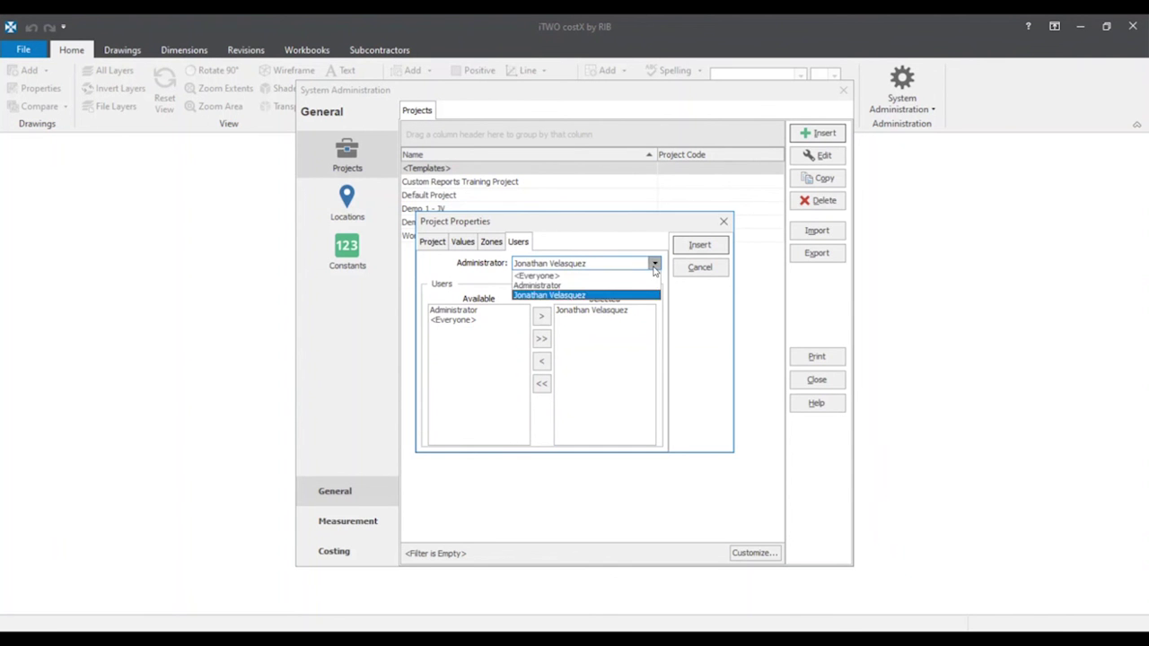
click(567, 295)
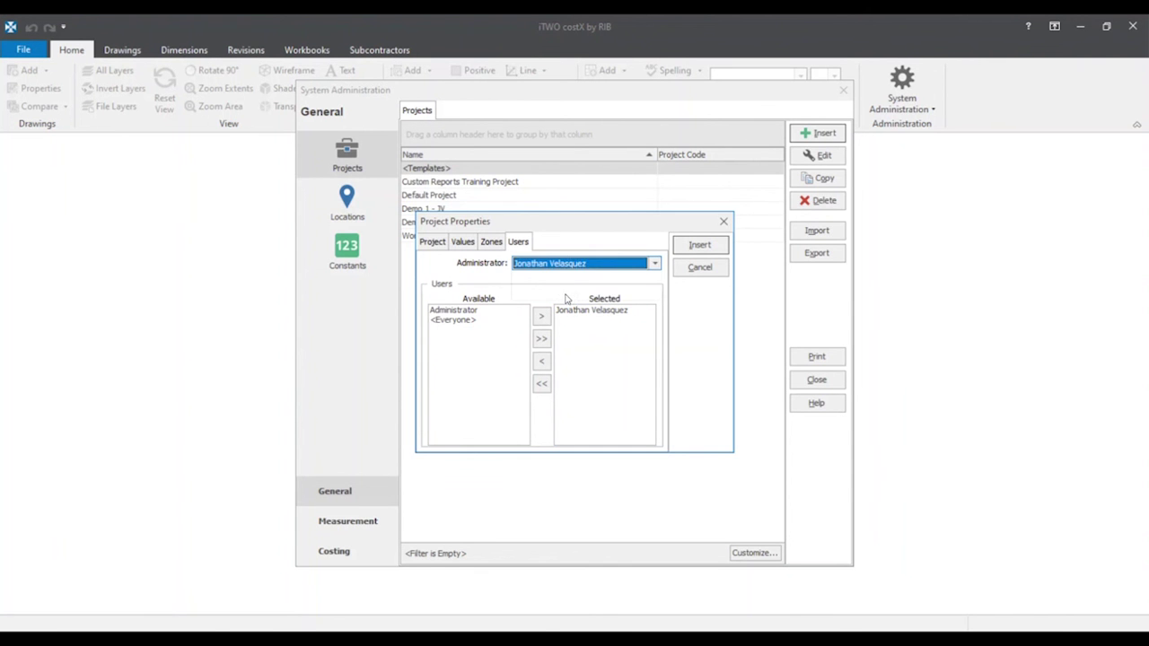
- Add the completed "Webinar - JV" project to the Projects list and close System Administration
click(433, 242)
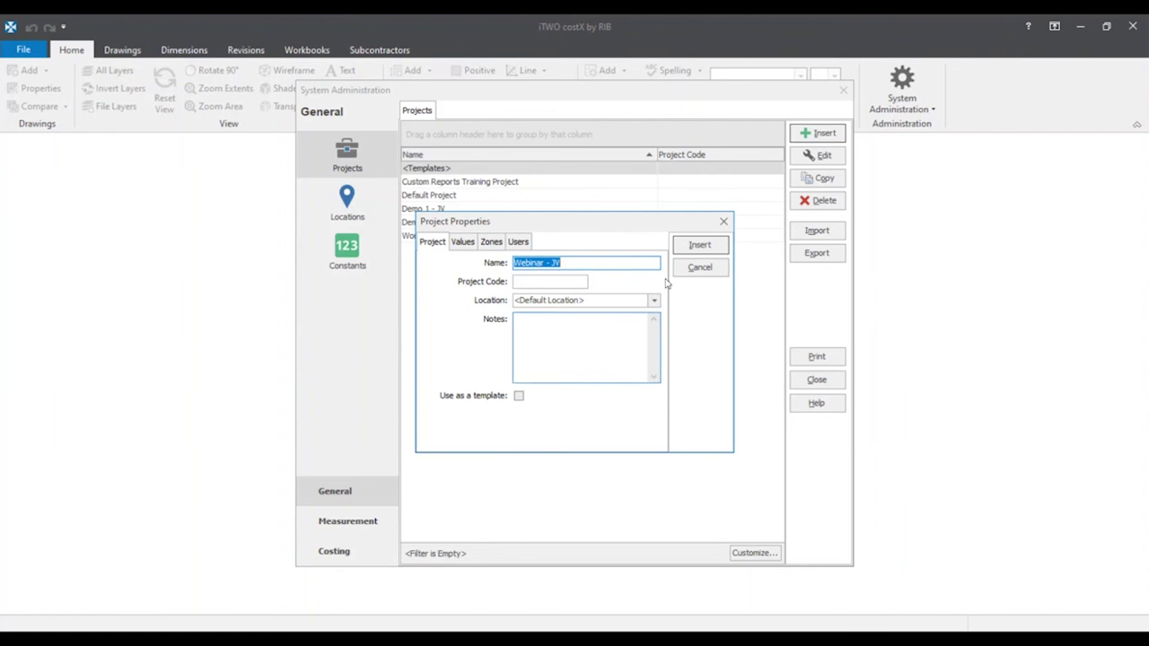
click(700, 246)
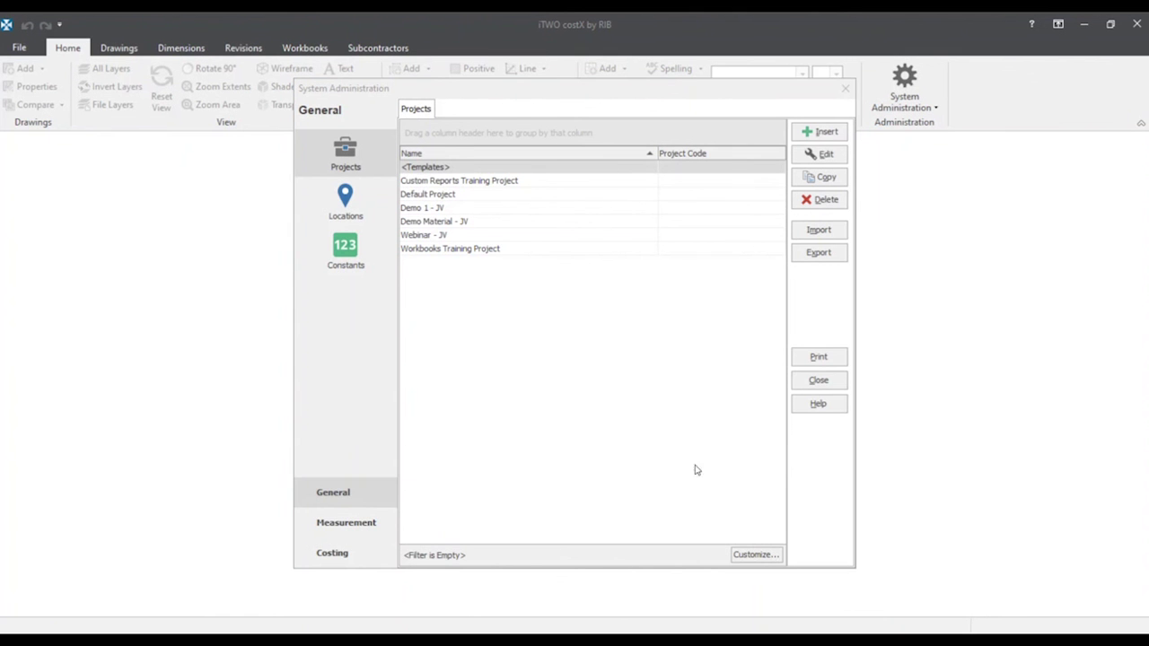
click(818, 381)
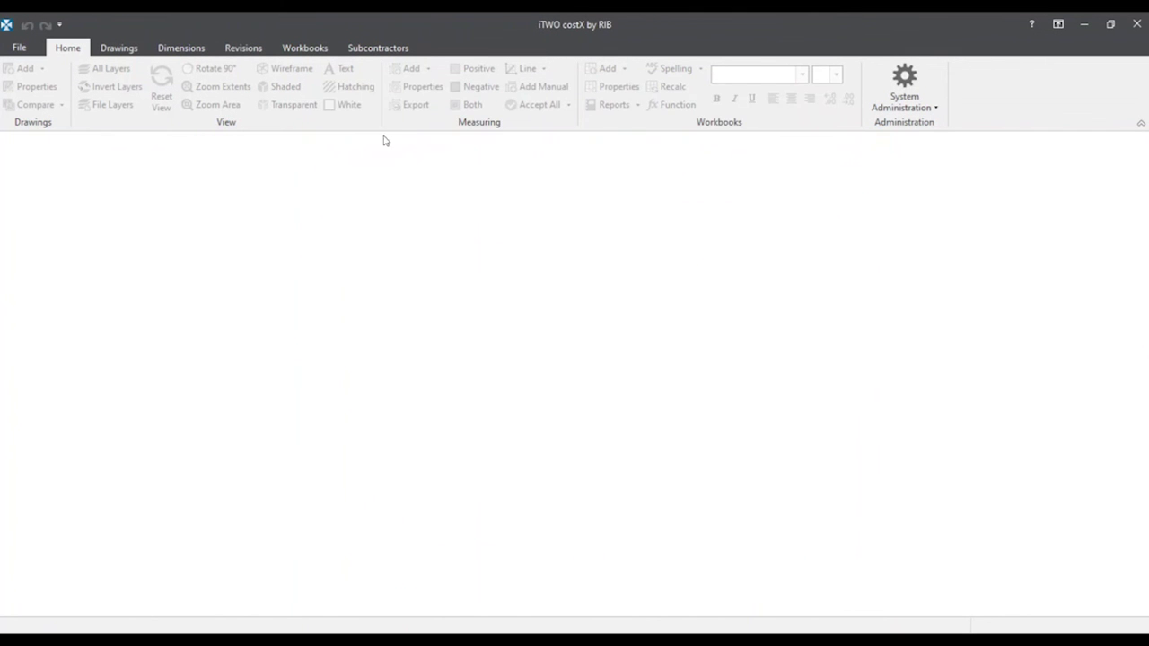
- Start a new building, keeping the name "Building 1", and assign it to the "Webinar - JV" project
click(20, 48)
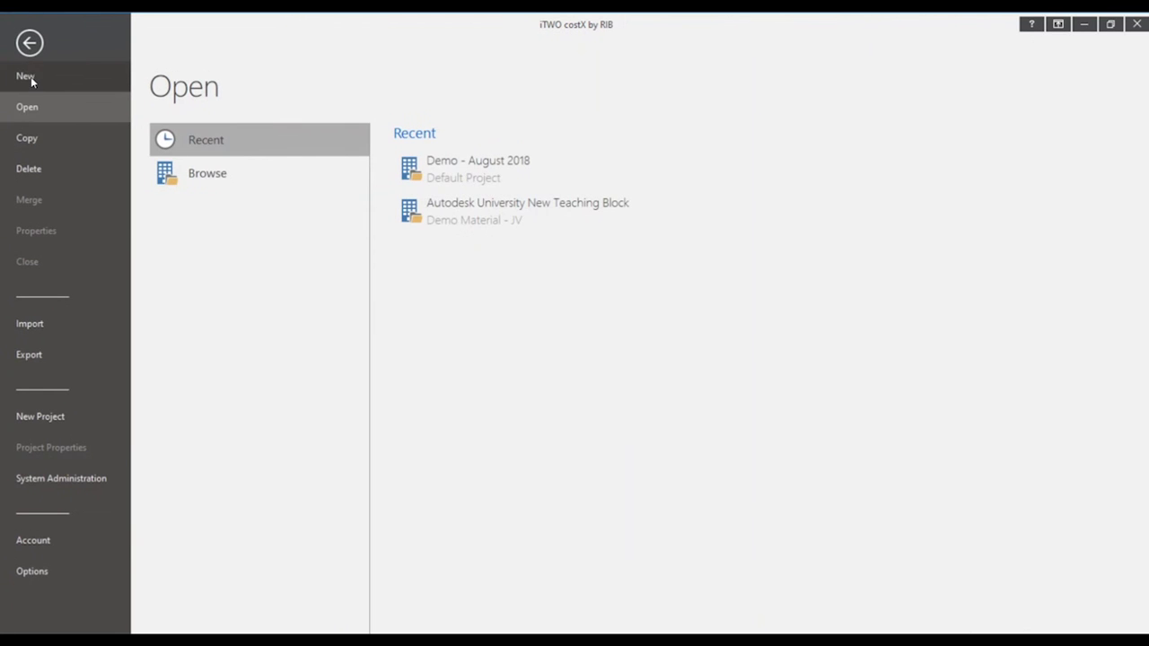
click(30, 79)
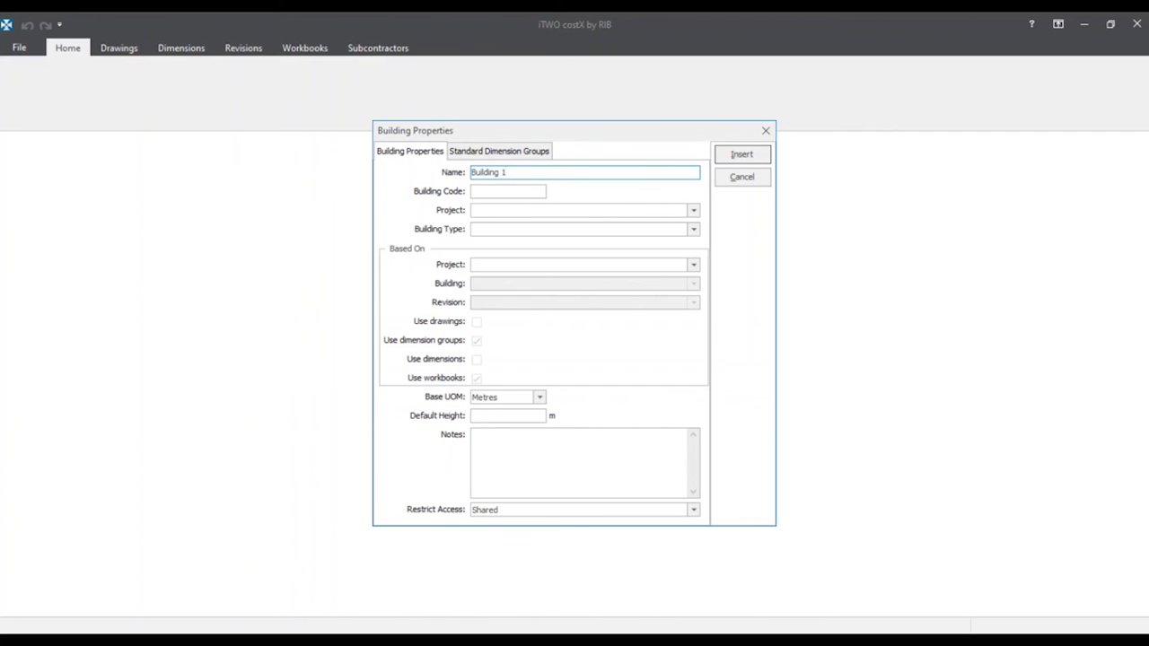
click(694, 211)
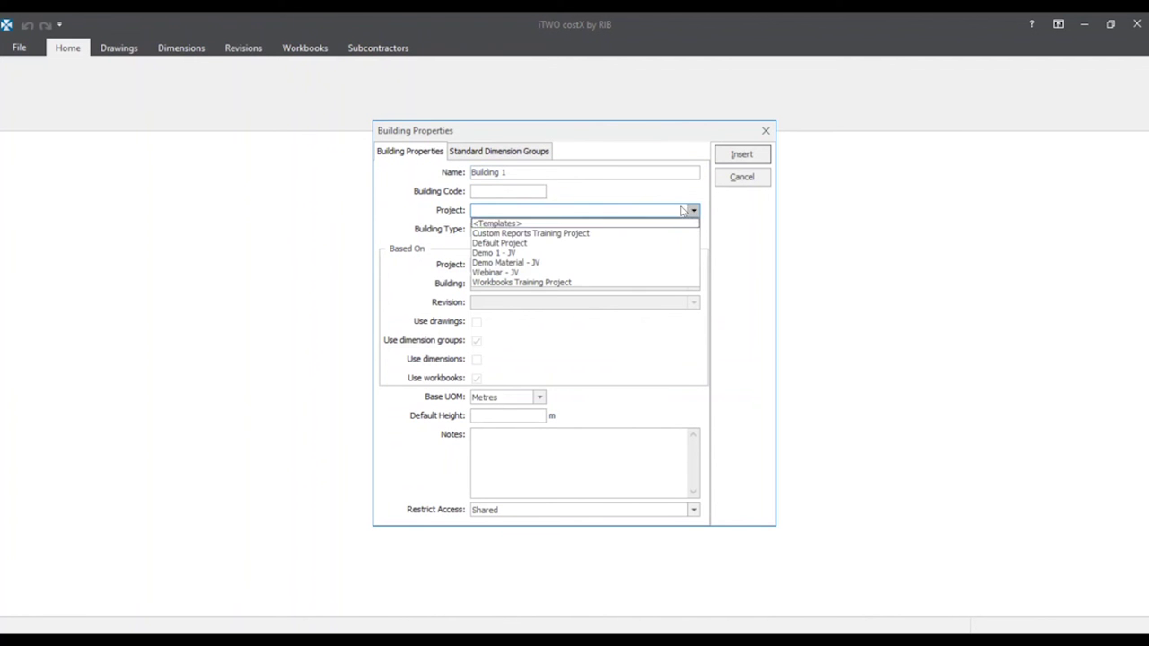
click(563, 273)
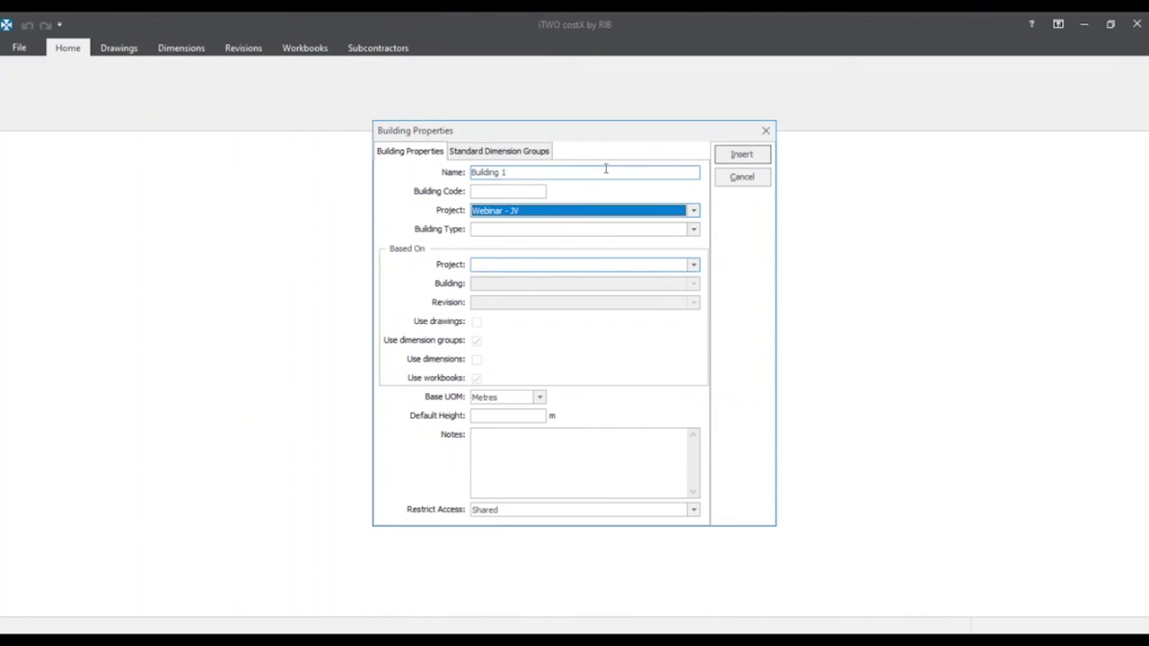
- Review the available building types for the new building, leaving its building code and building type blank
click(504, 192)
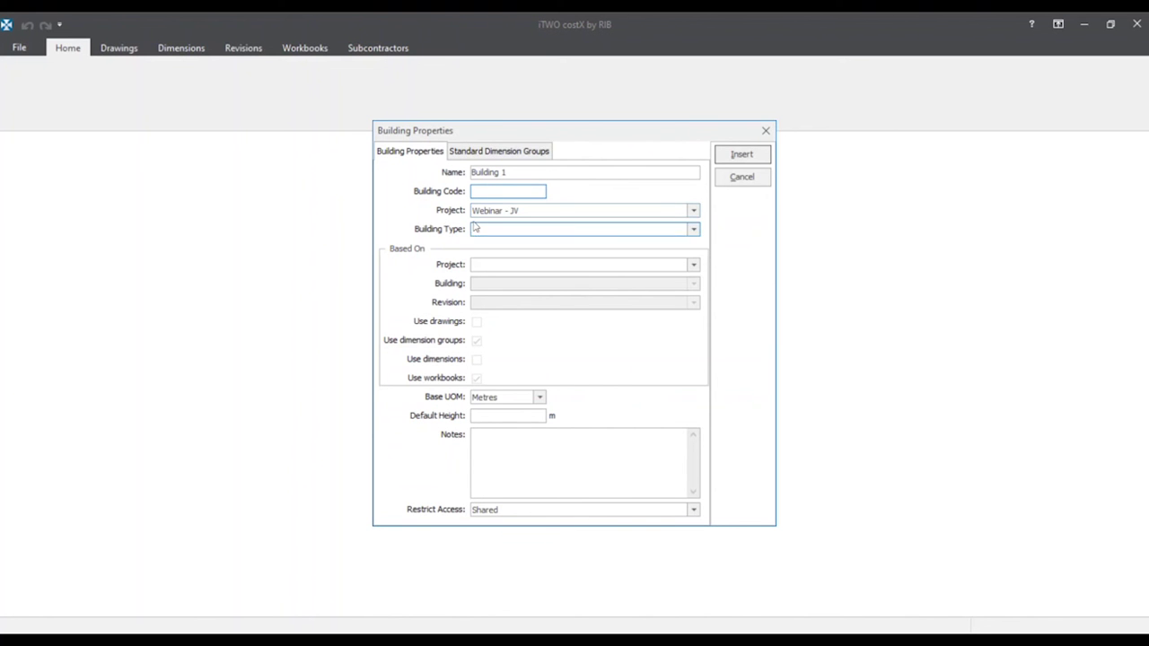
click(514, 231)
click(697, 232)
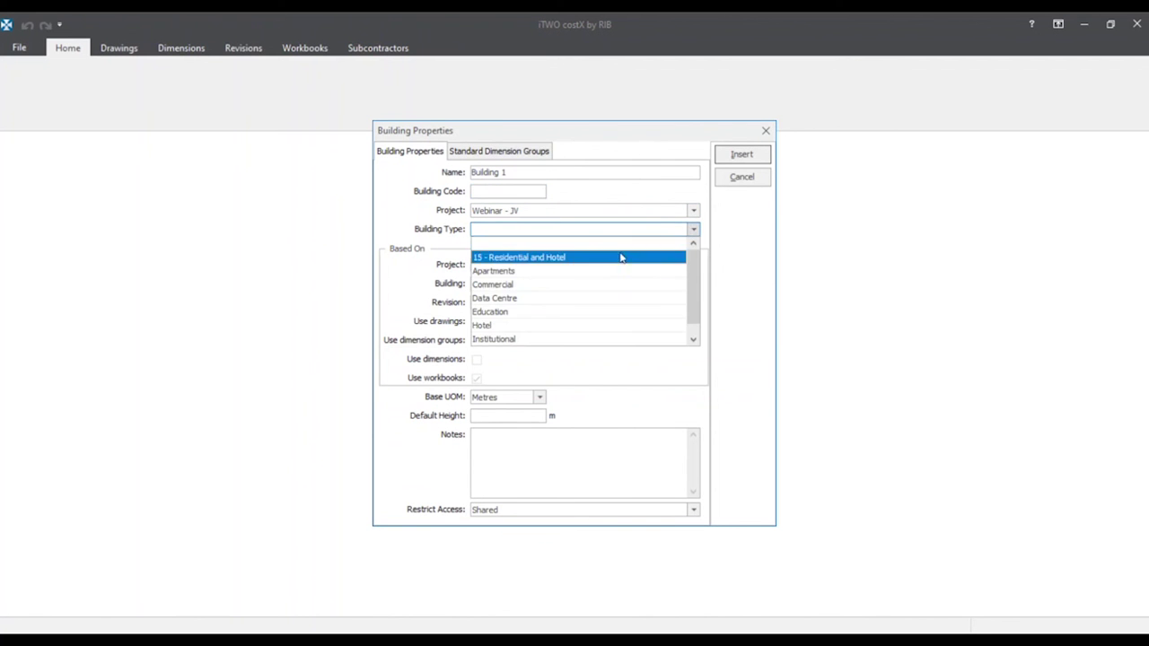
drag(694, 267, 695, 275)
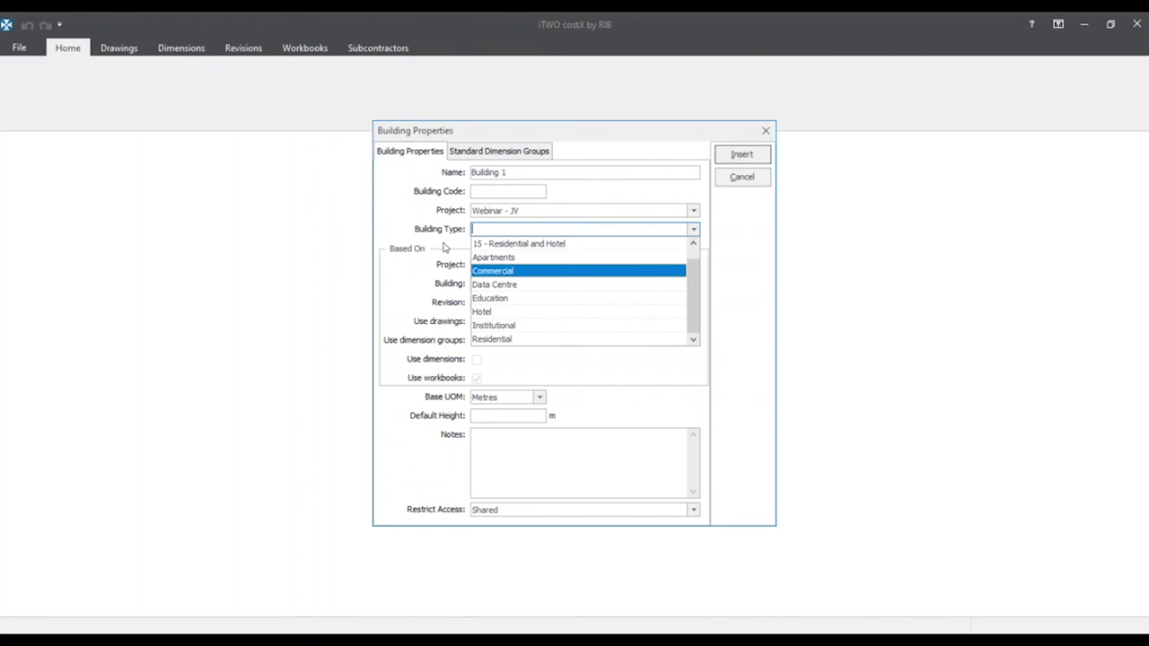
scroll(500, 248, up, 1)
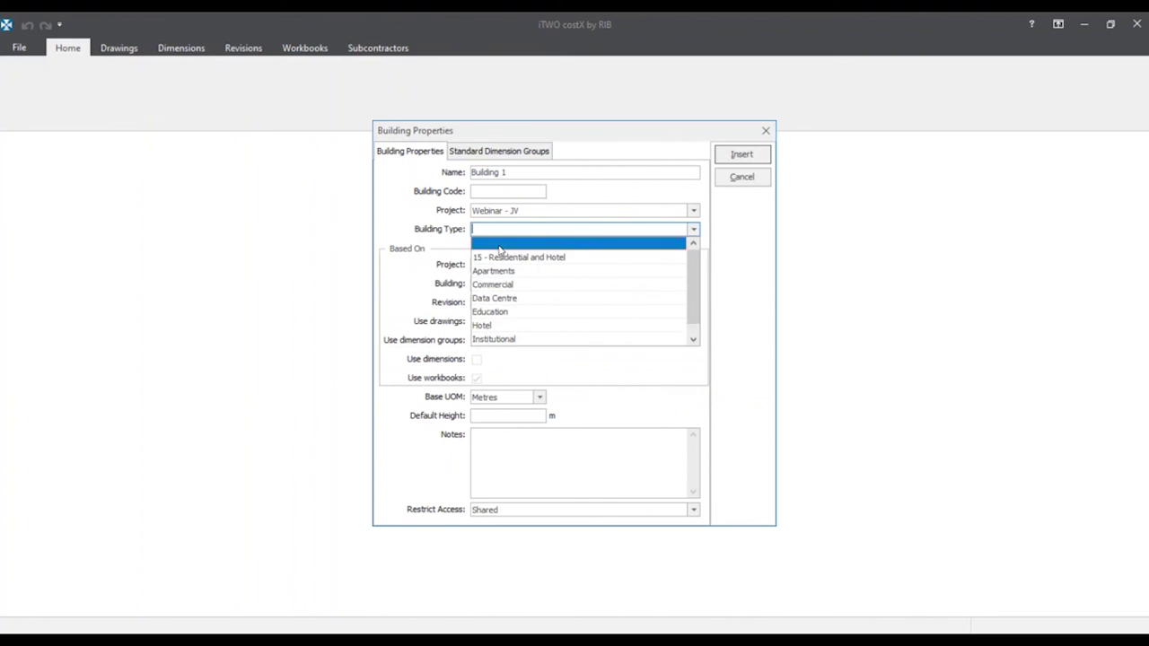
click(500, 242)
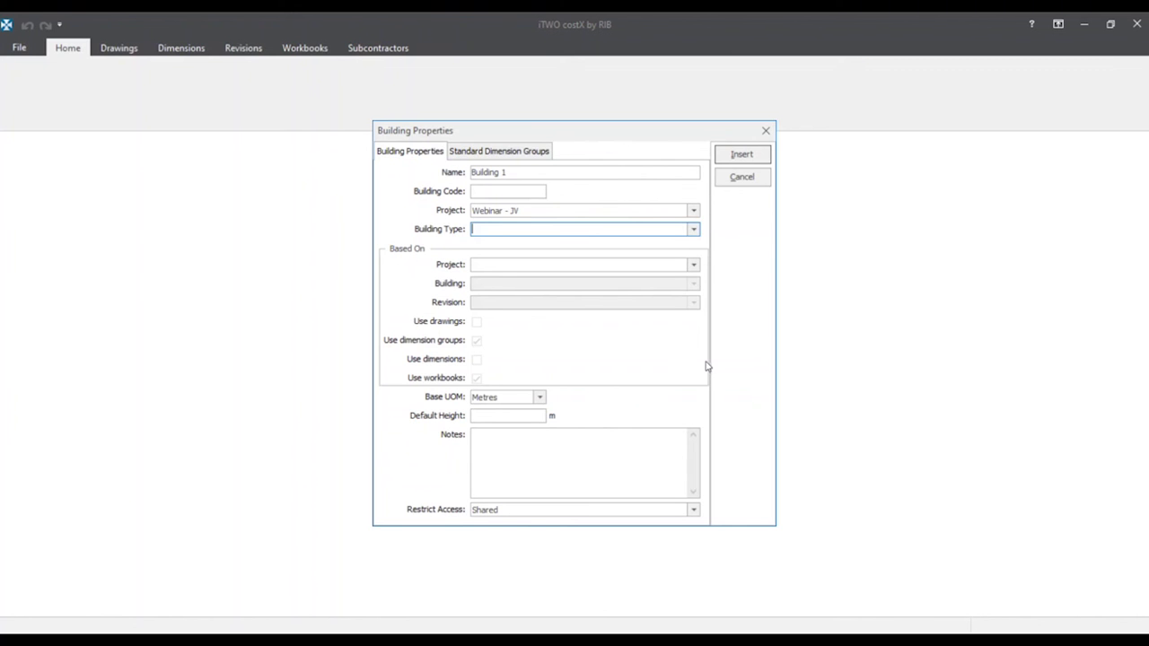
- Choose Metres as the base UOM and Shared access for the building, leaving the default height and notes empty
click(540, 398)
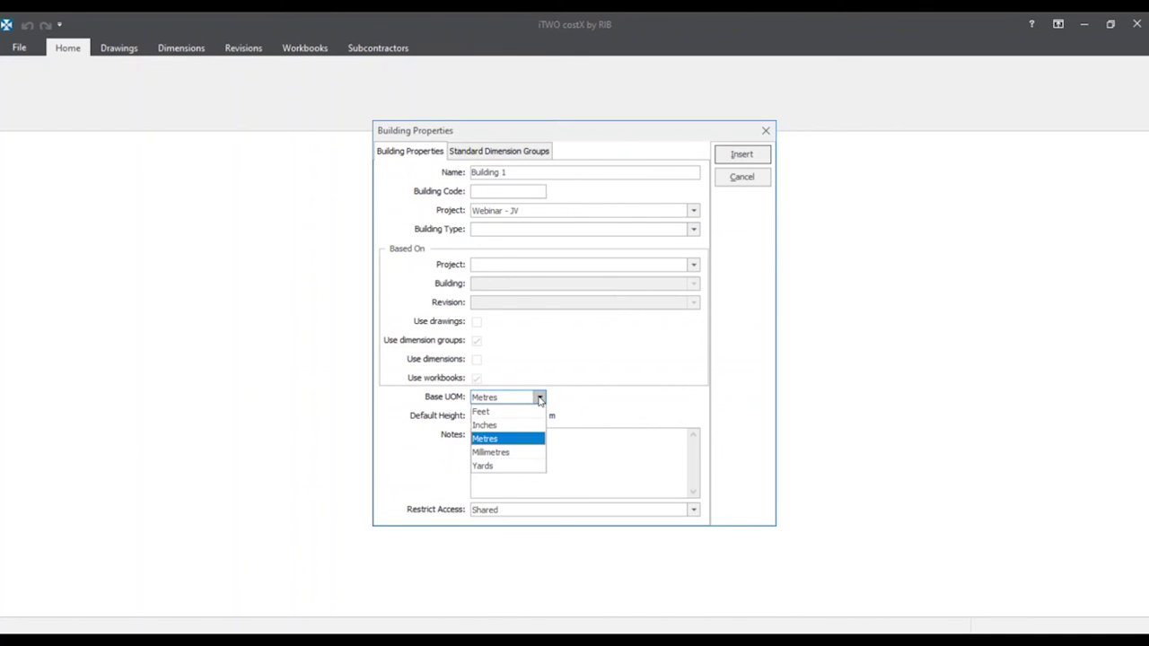
click(502, 439)
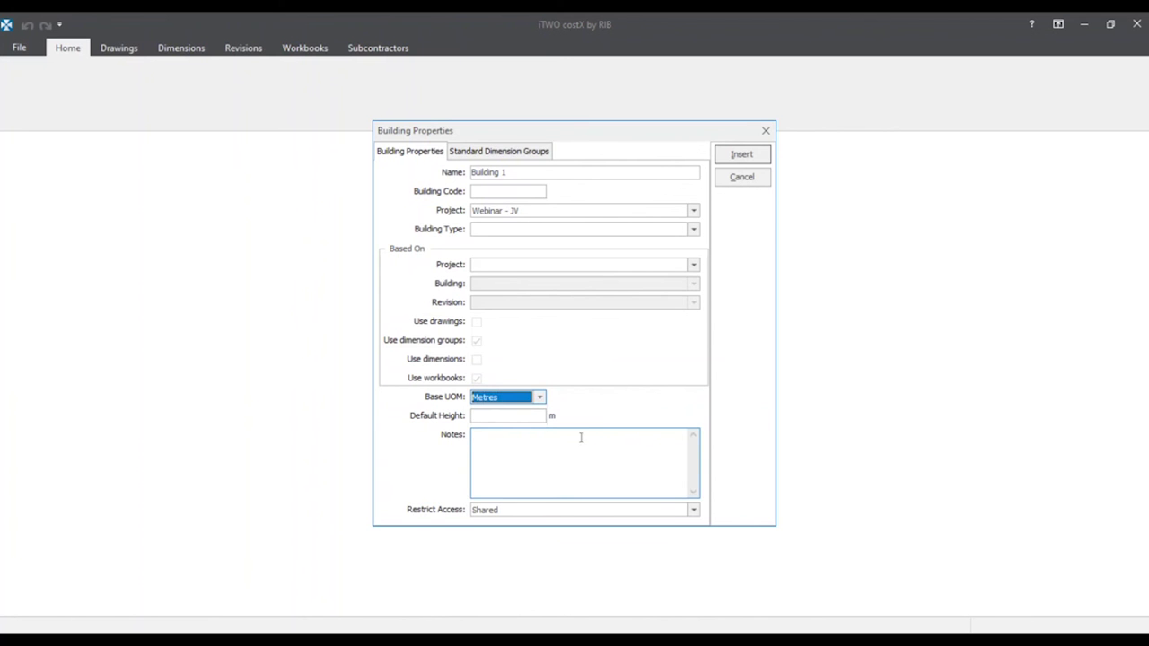
click(483, 419)
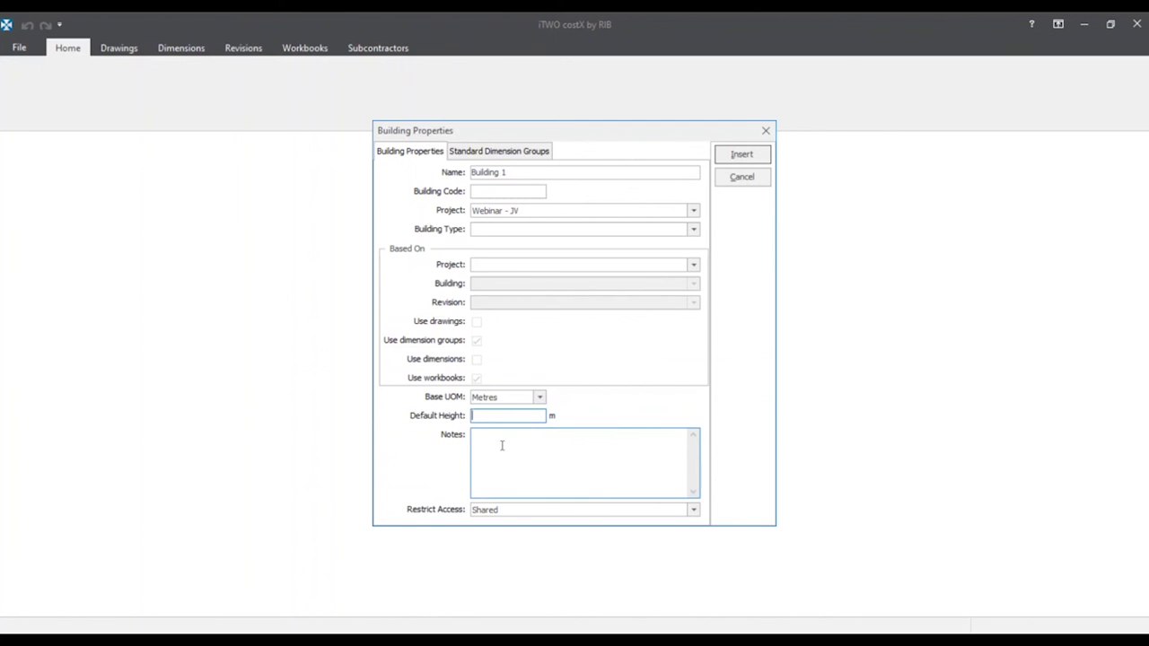
click(489, 440)
click(694, 511)
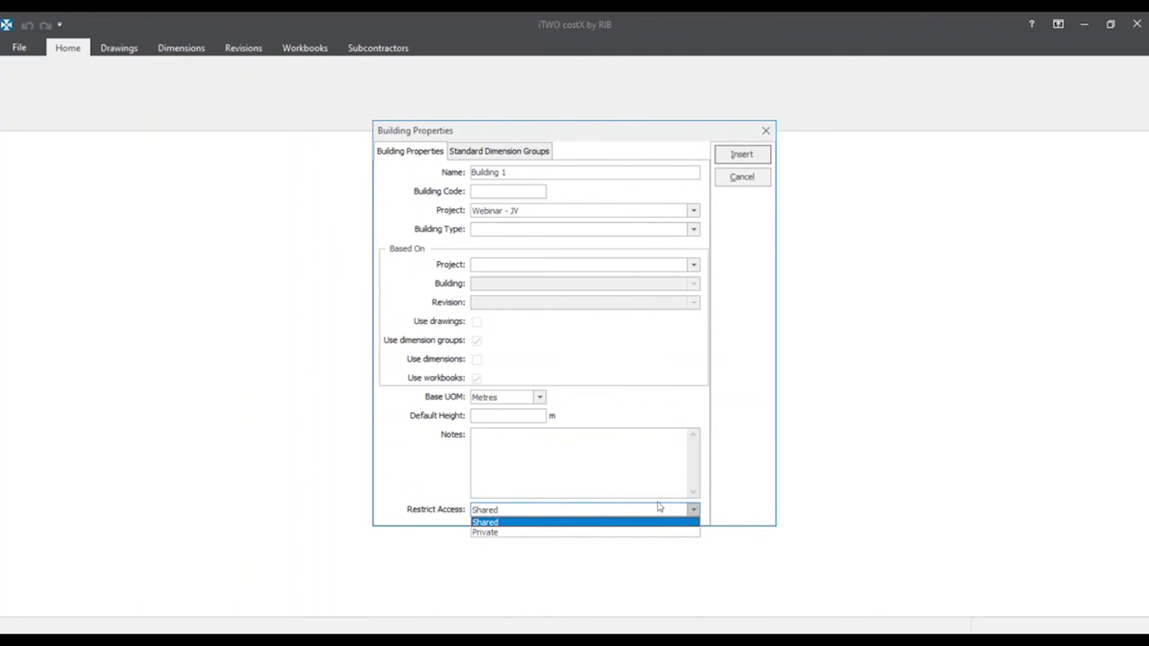
click(494, 523)
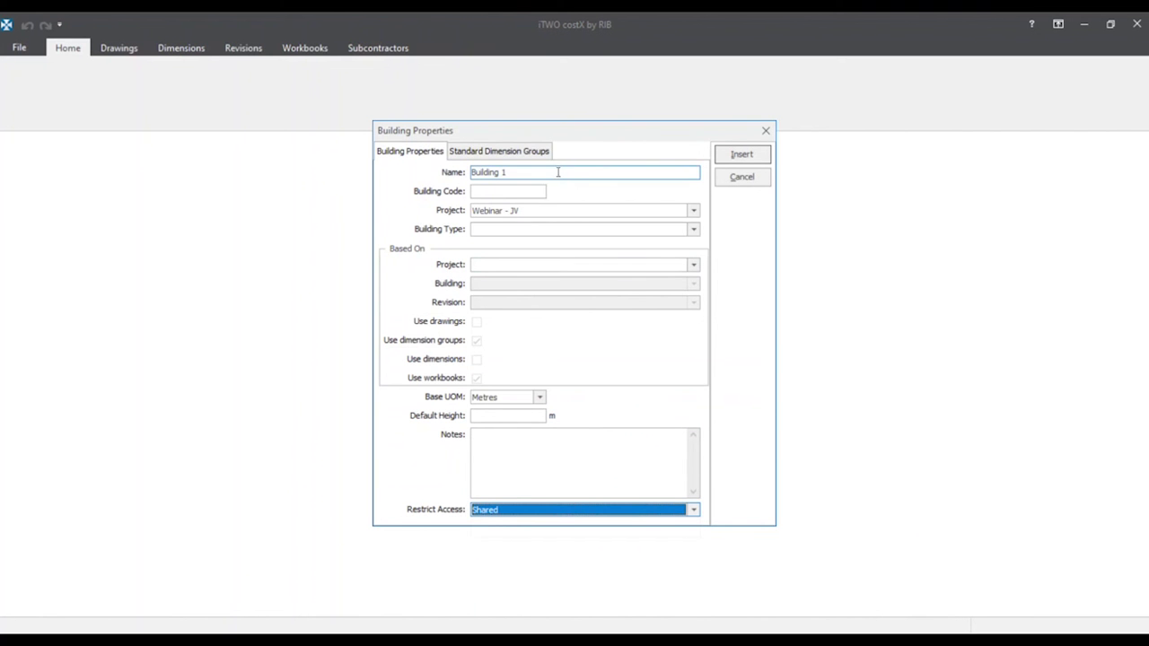
- Include all four standard dimension groups under A1010 - Standard Foundations and insert the building into the project
click(505, 154)
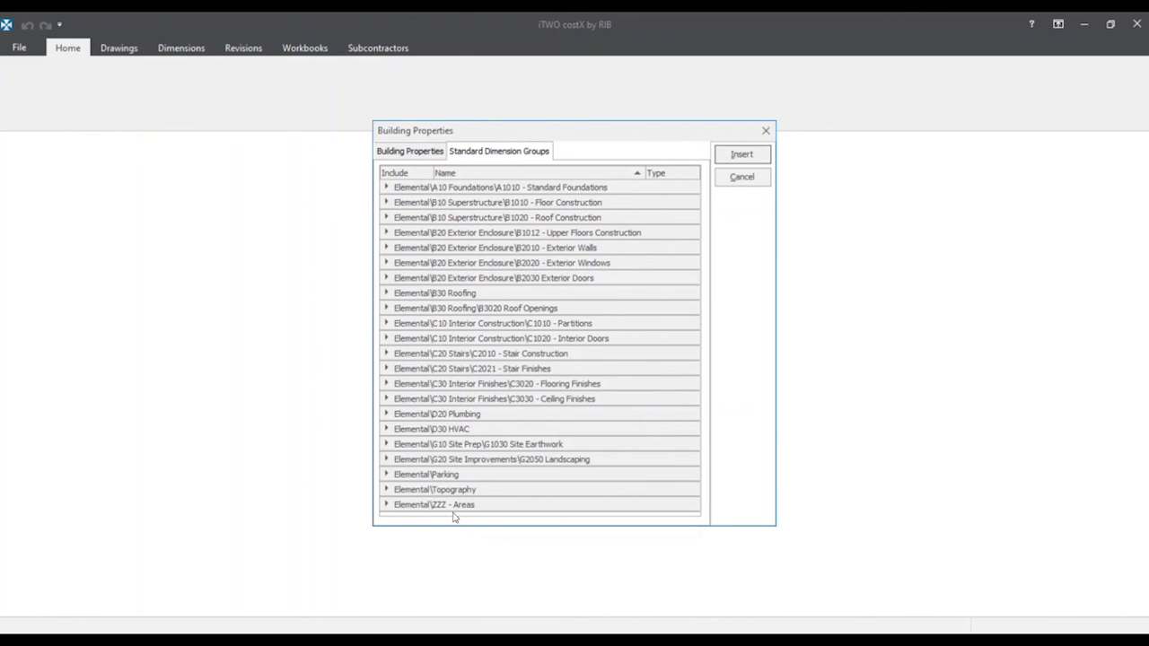
click(387, 188)
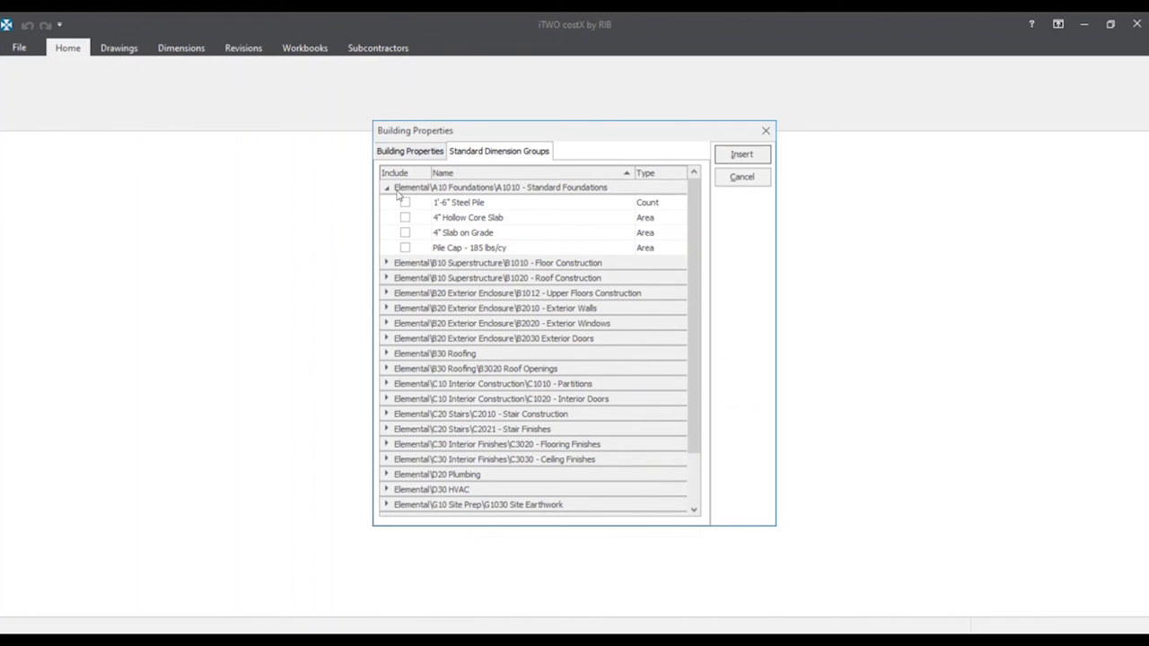
click(405, 203)
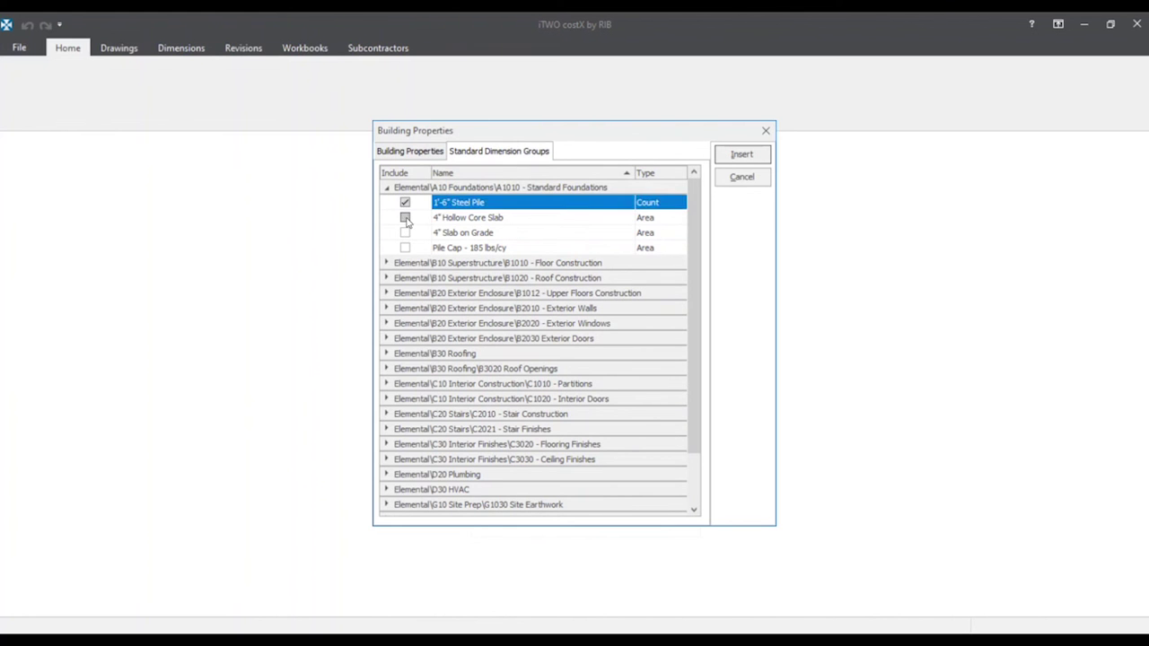
click(405, 217)
click(405, 232)
click(405, 248)
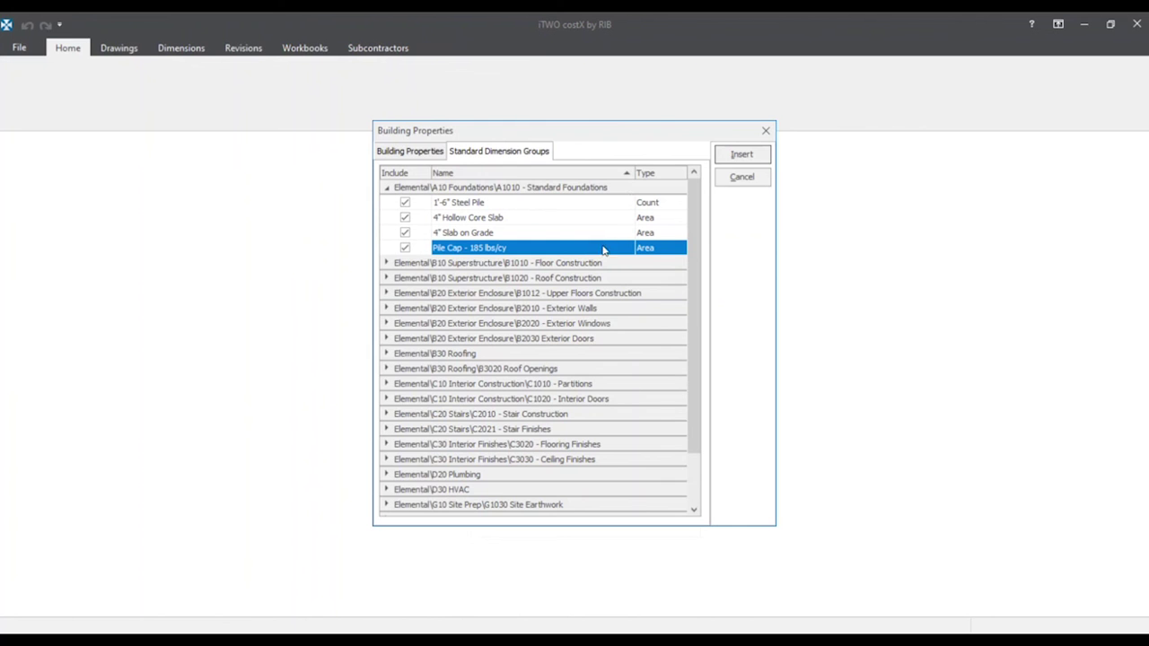
click(415, 153)
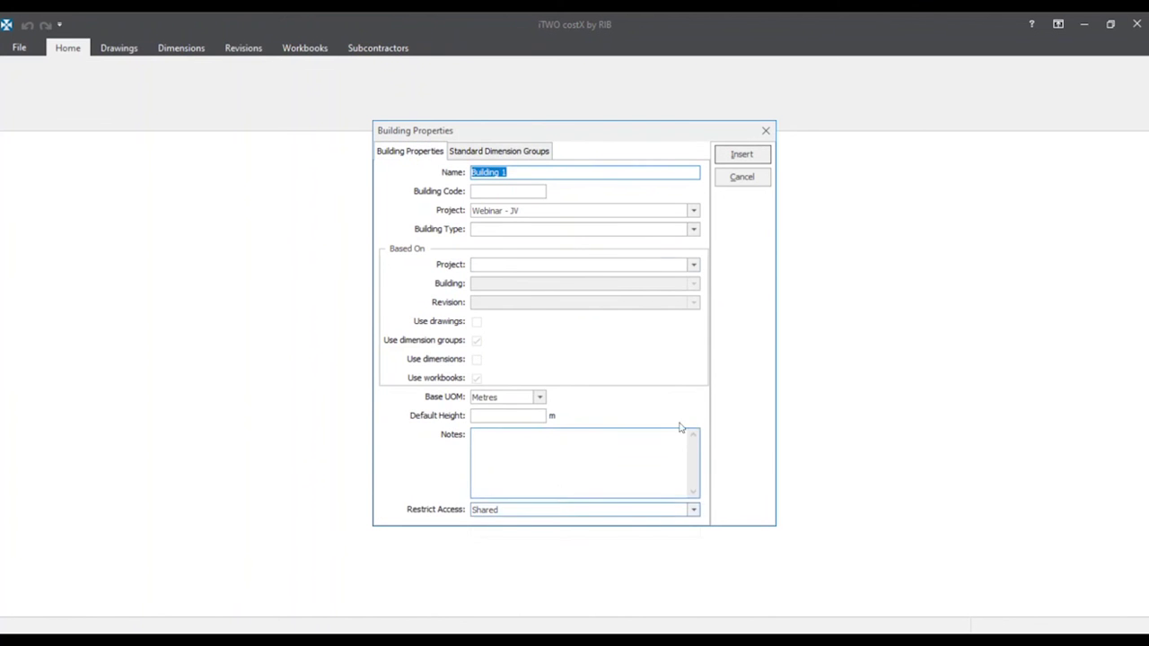
click(738, 157)
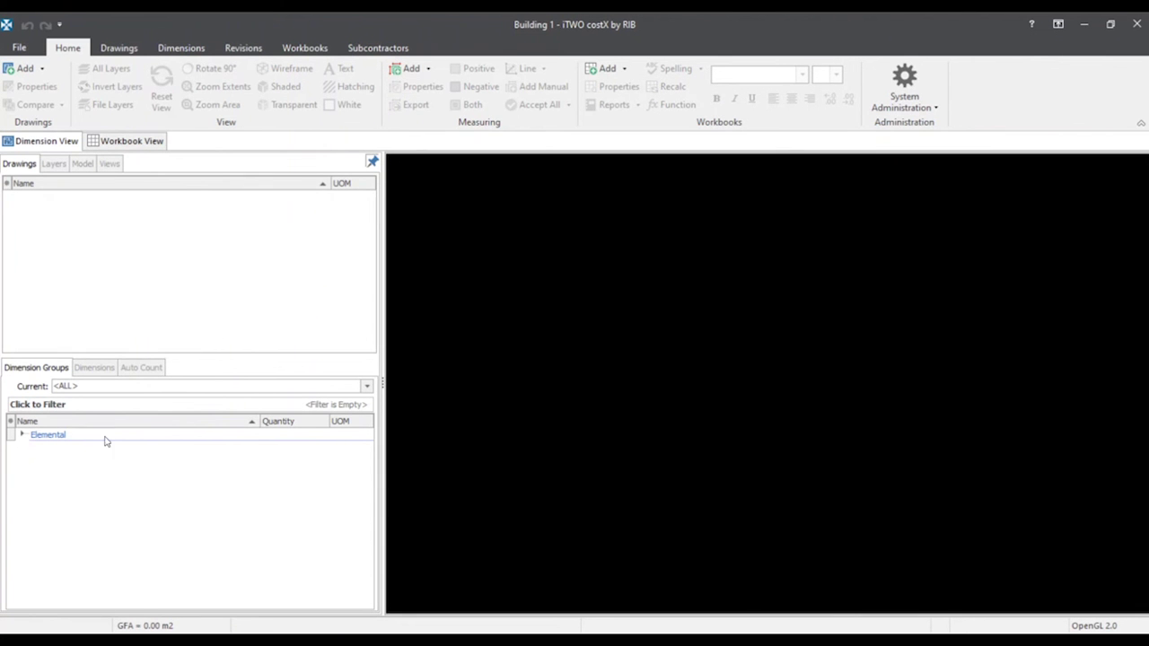
- Expand the Elemental dimension groups down to the A1010 - Standard Foundations items and look at the Workbook View
click(23, 435)
click(36, 448)
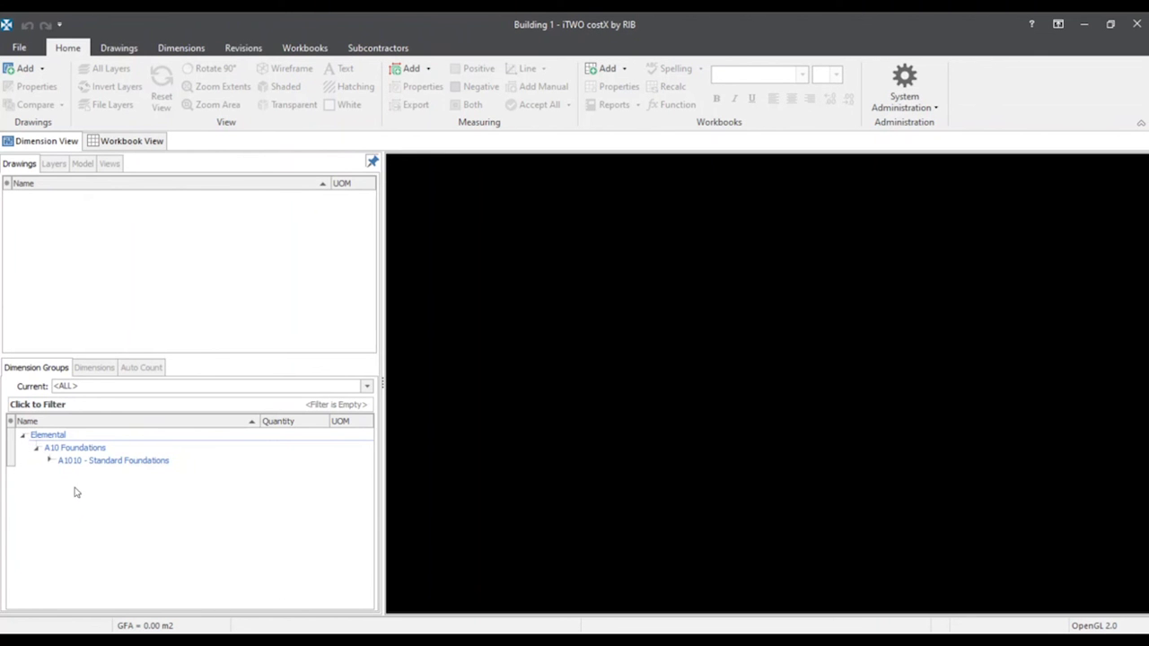
click(50, 460)
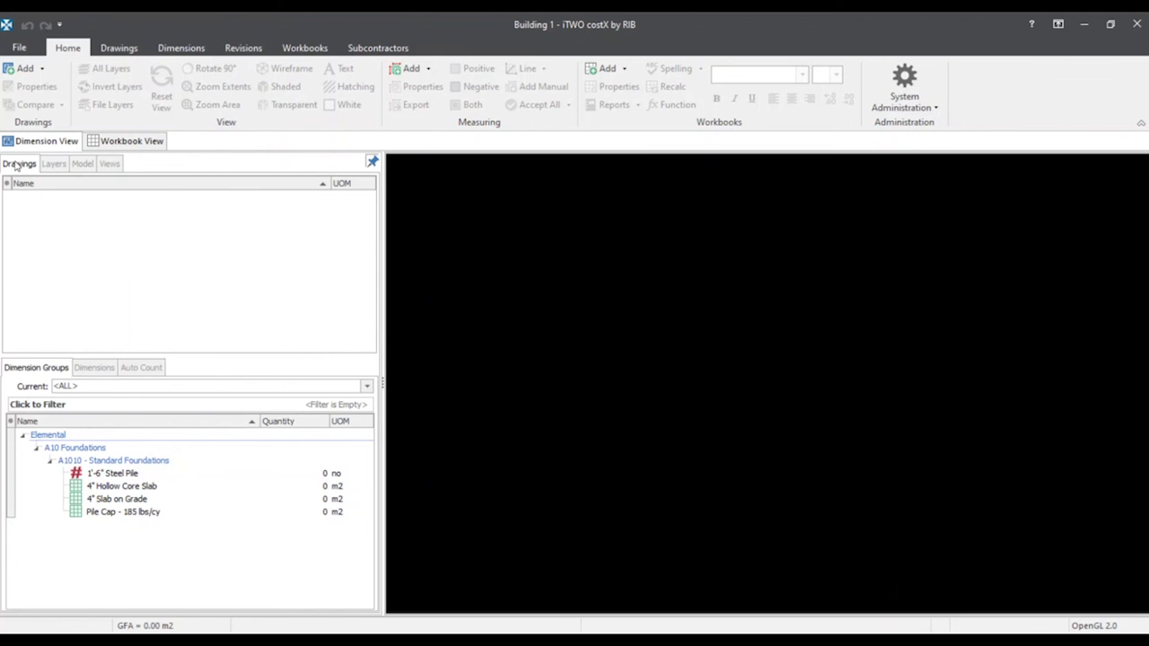
click(125, 141)
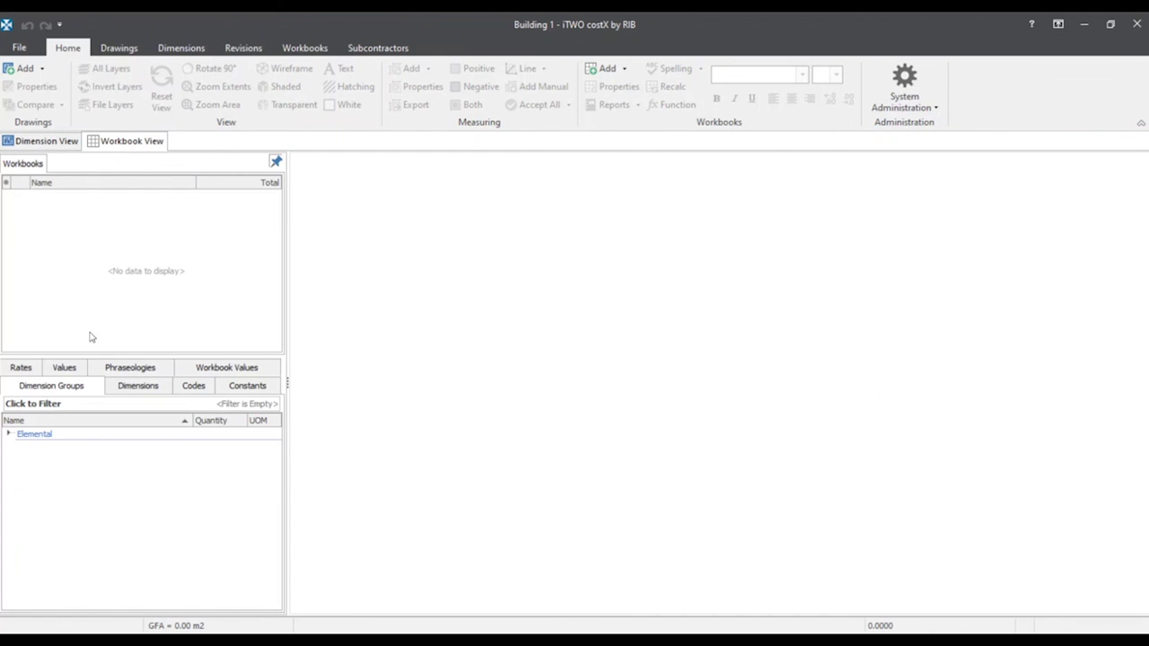
- Close Building 1 and start another new building, "Building 2", assigned to the "Webinar - JV" project
click(22, 49)
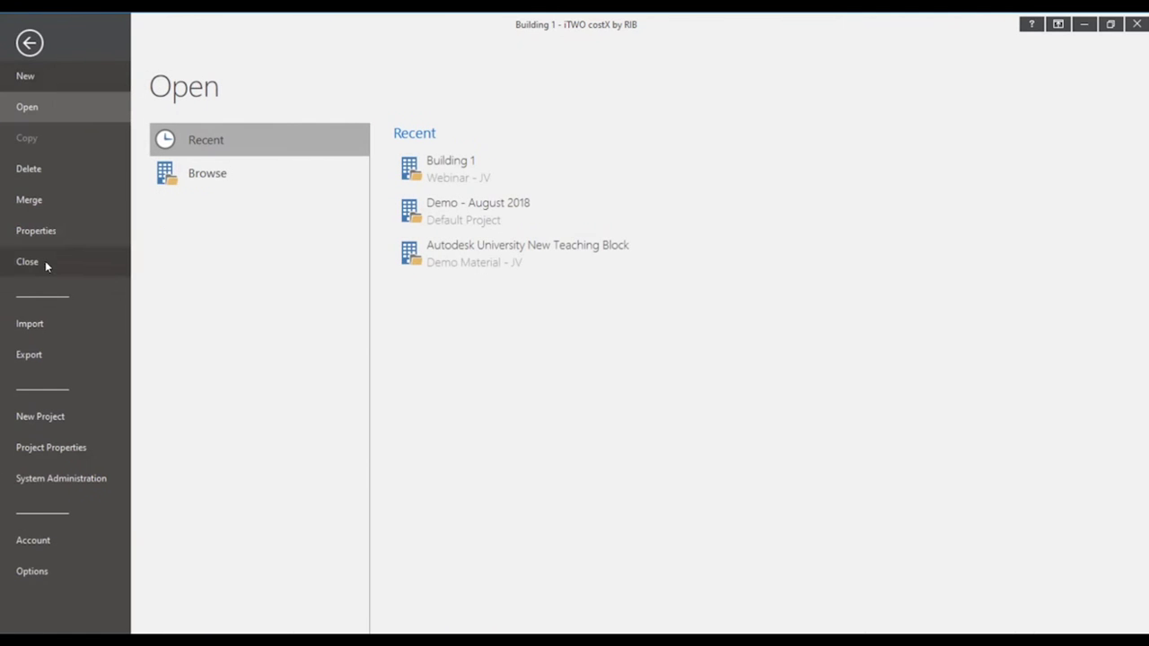
click(27, 262)
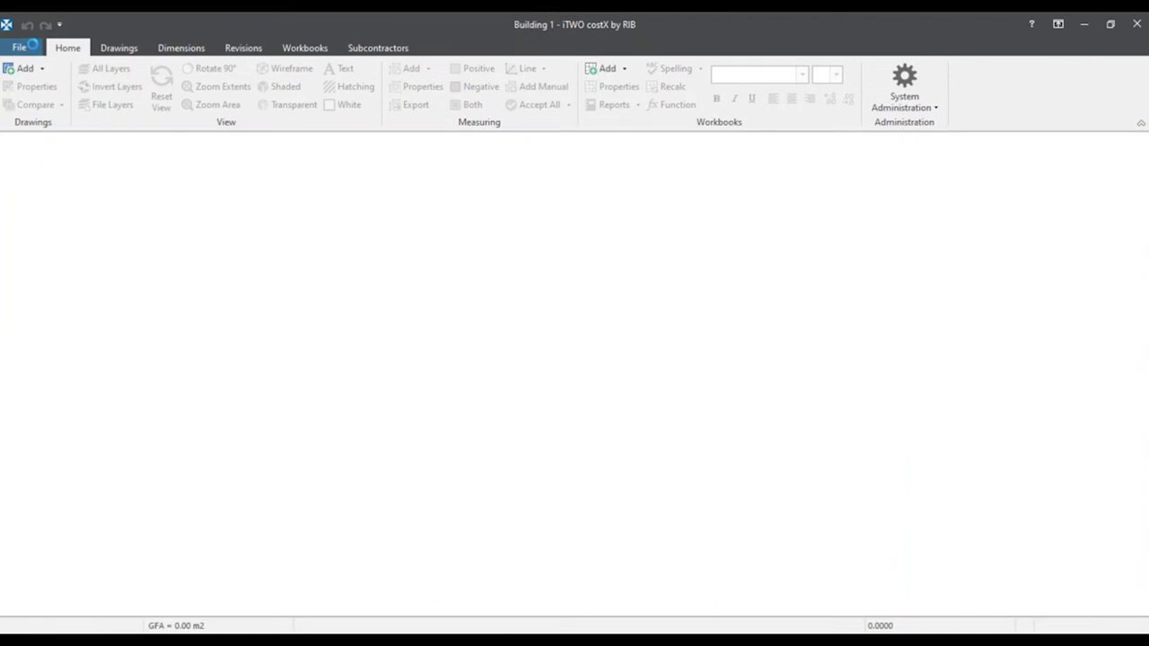
click(21, 49)
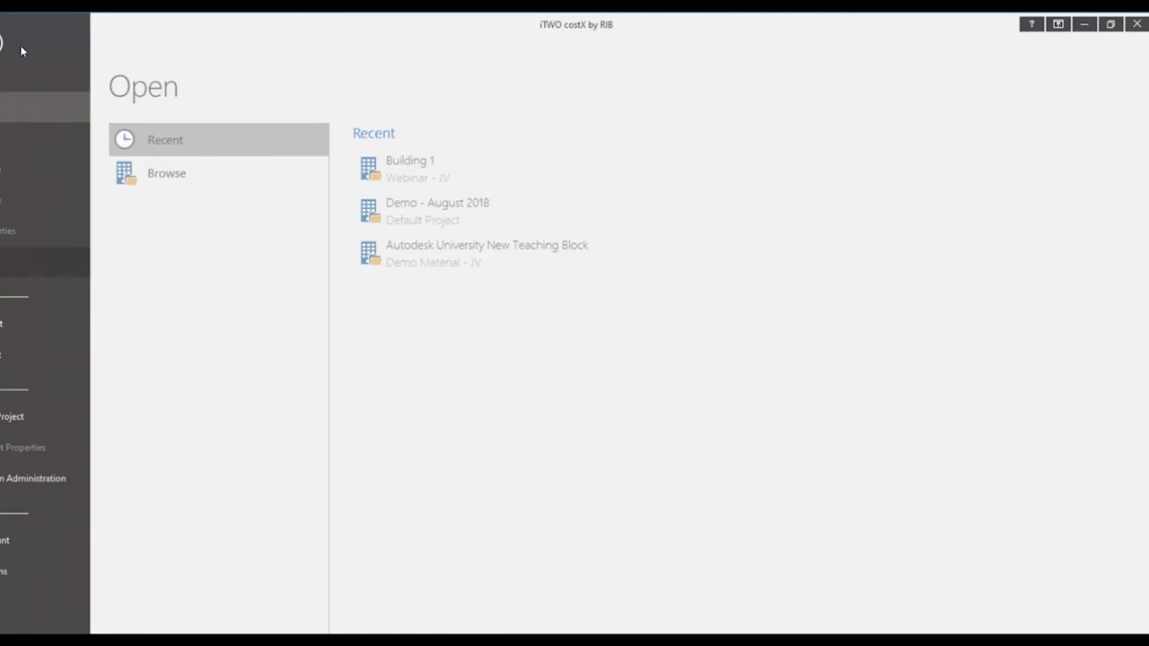
click(28, 79)
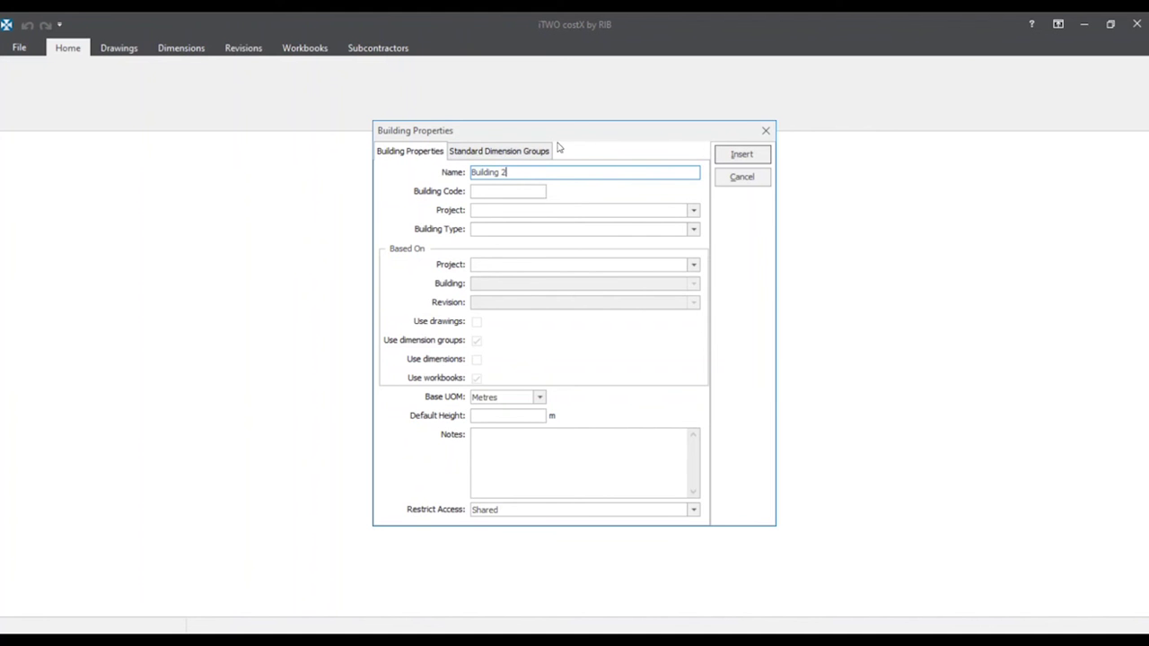
click(693, 210)
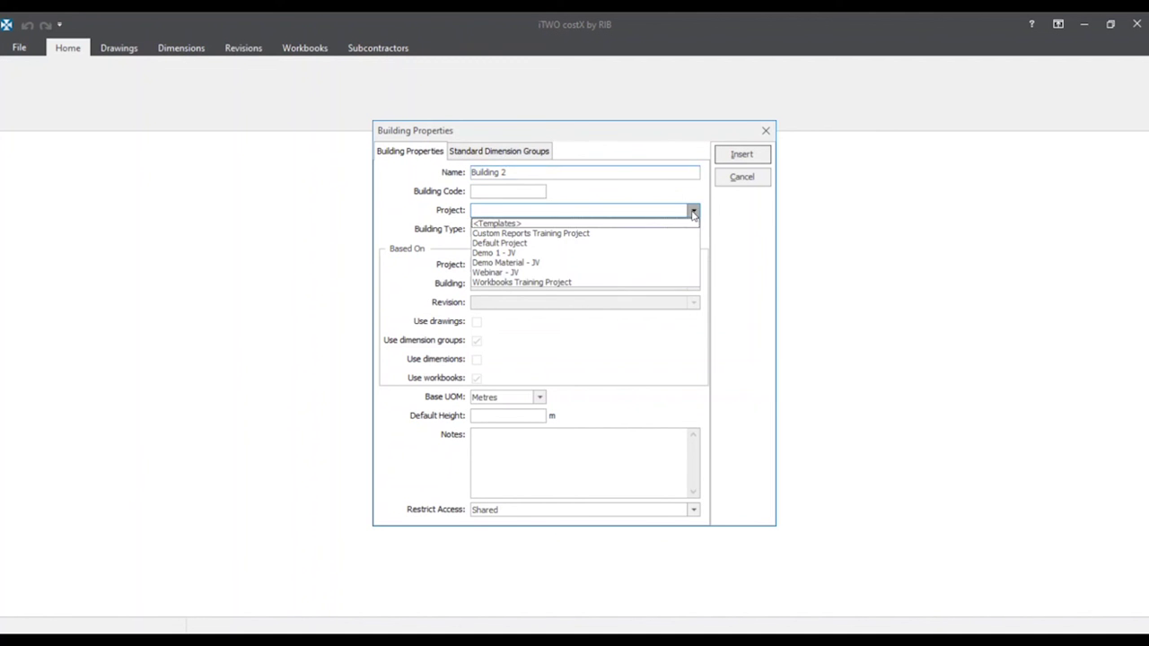
click(516, 273)
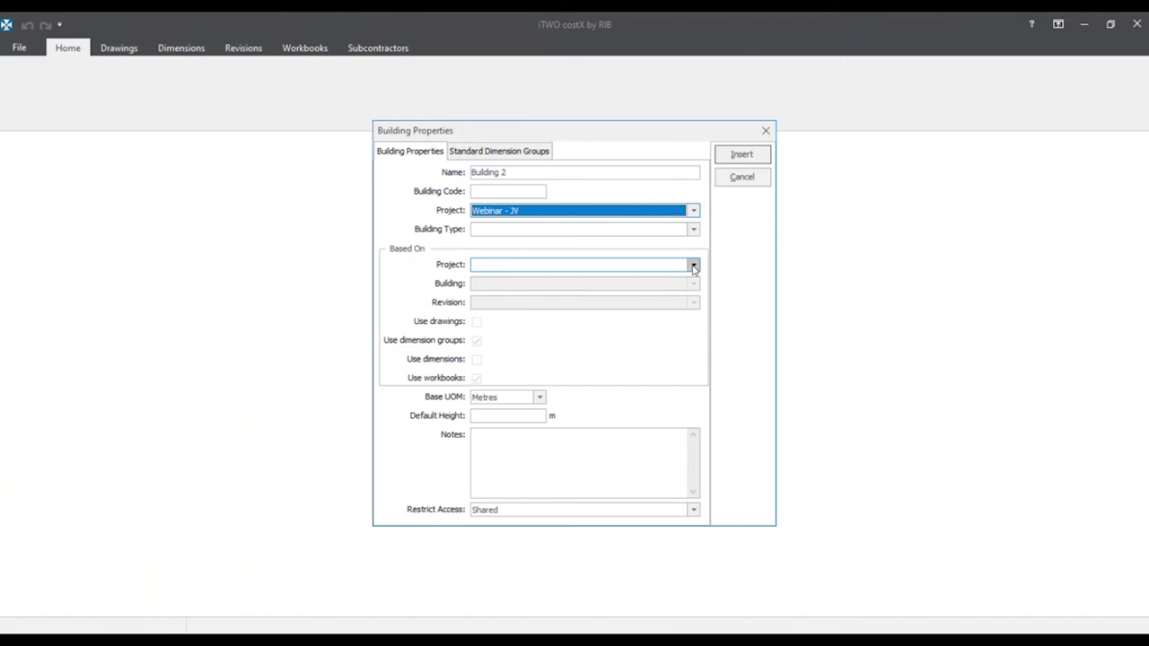
- Base Building 2 on "Autodesk University New Teaching Block" from "Demo Material - JV", toggling its dimension groups off and back on
click(693, 266)
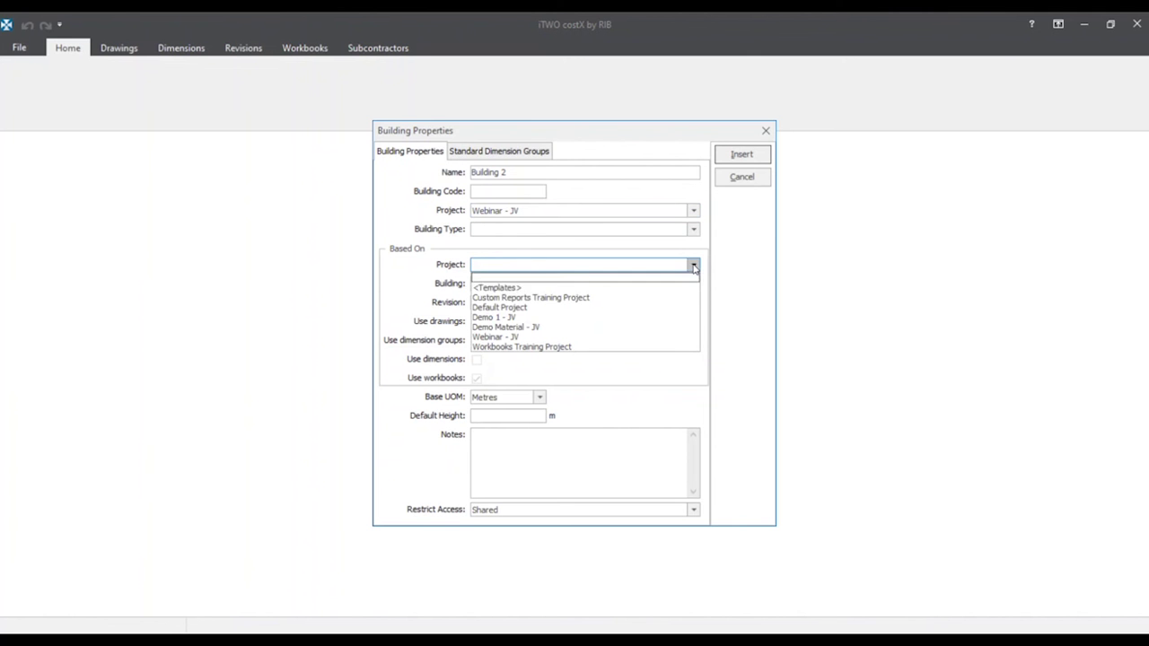
click(523, 328)
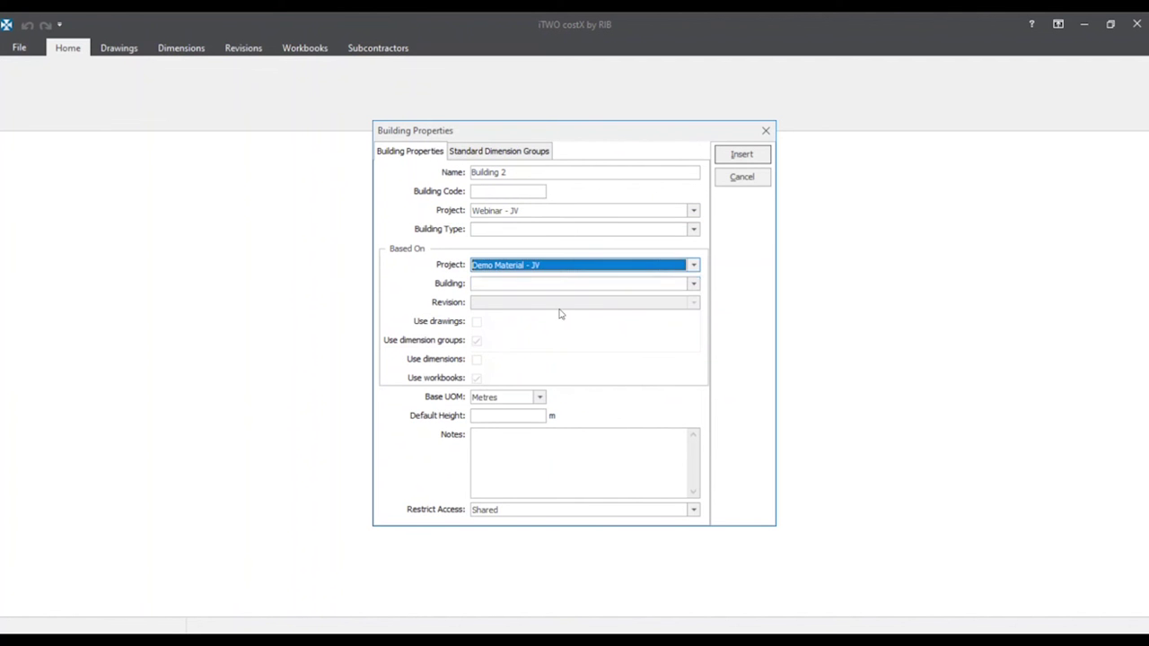
click(692, 285)
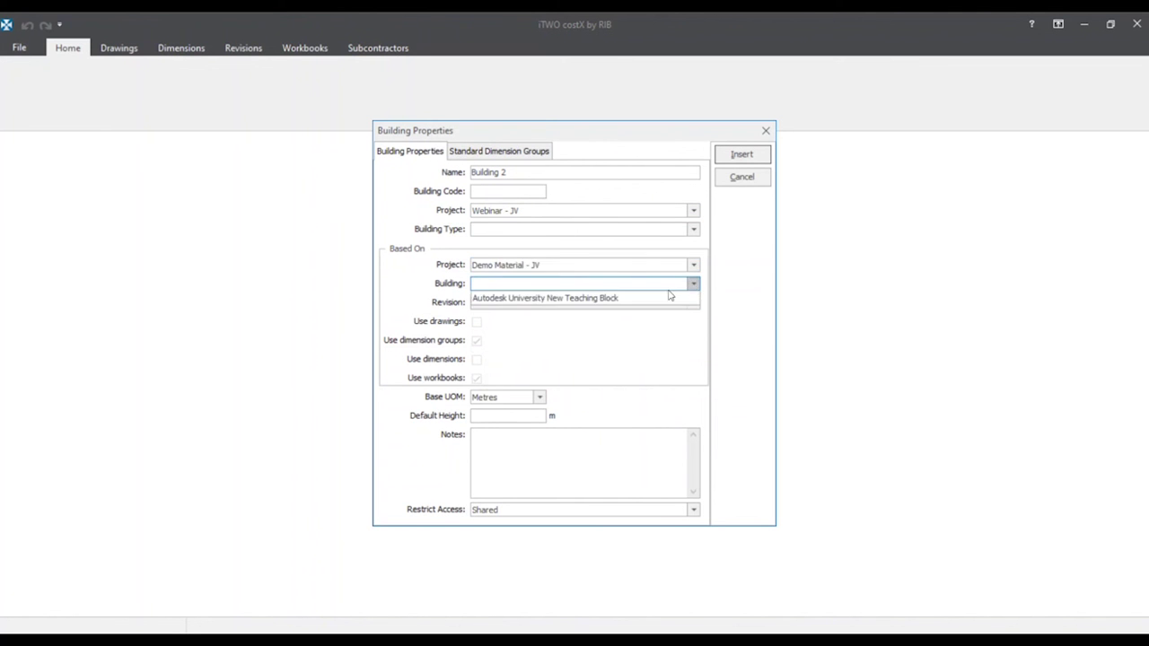
click(579, 300)
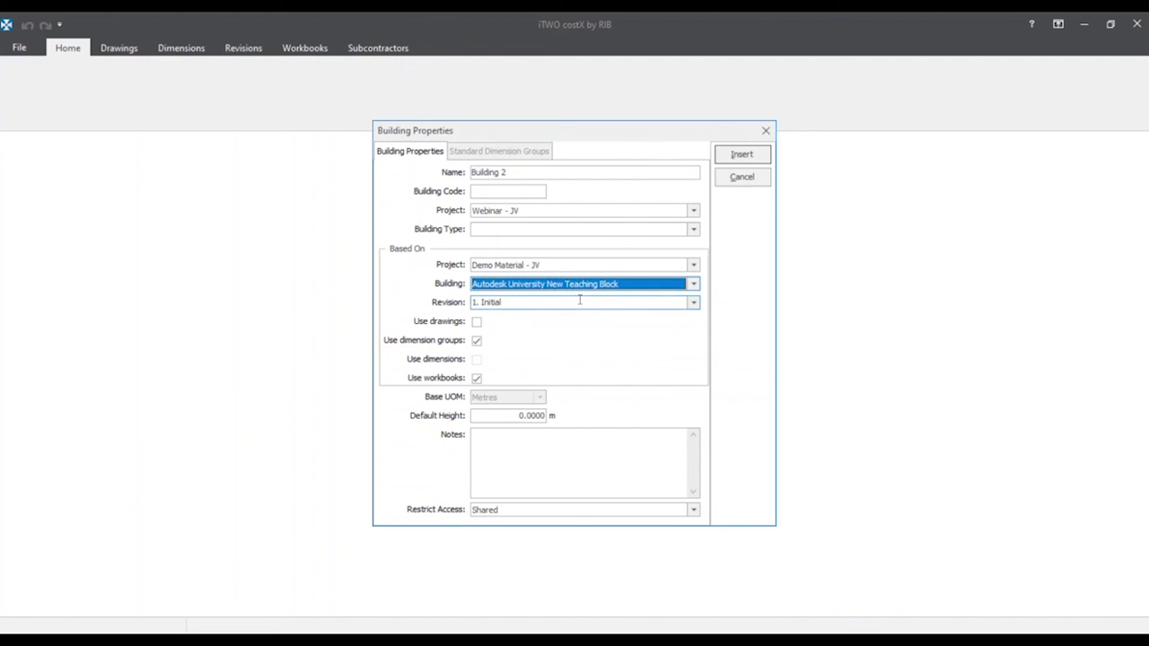
click(477, 341)
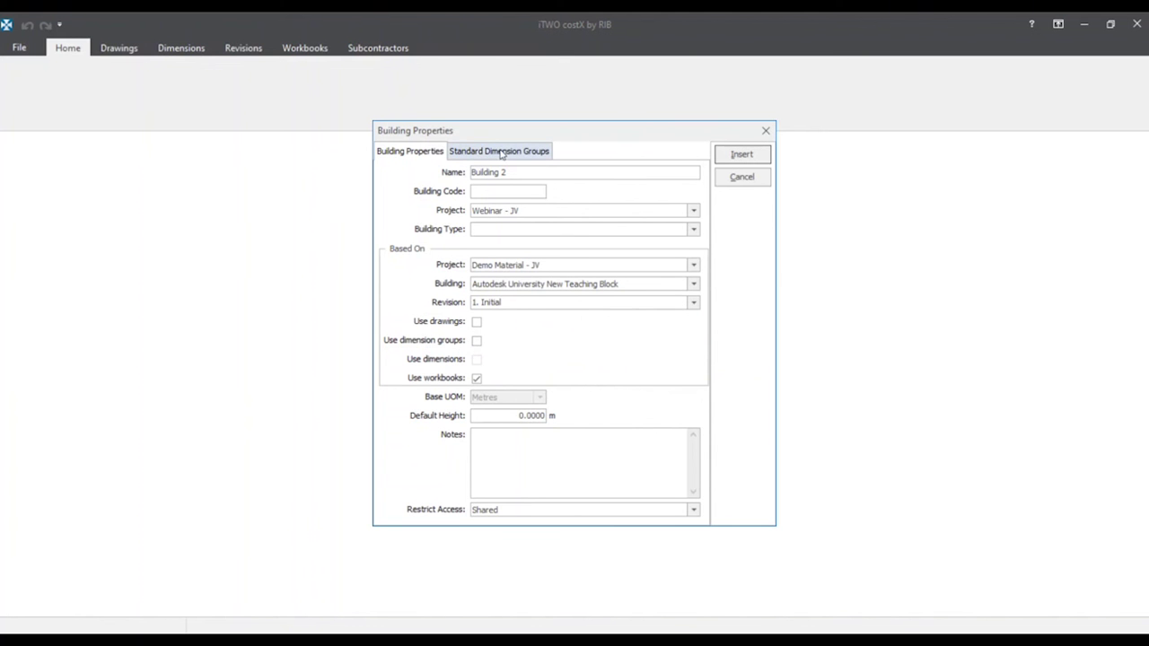
click(477, 342)
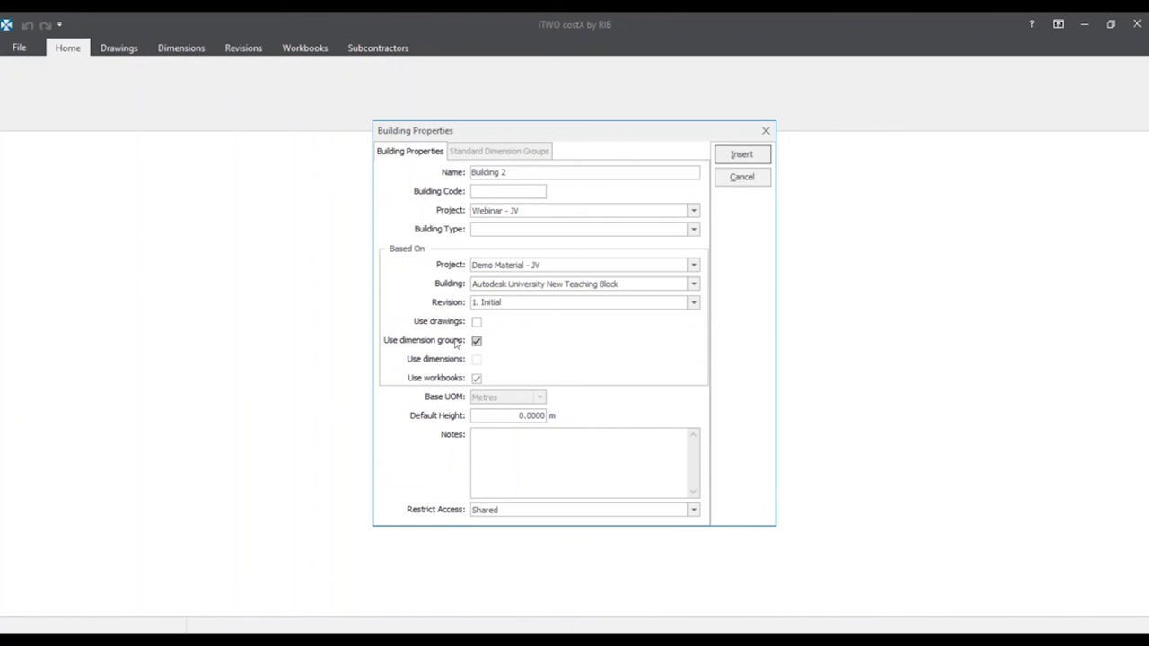
- Insert Building 2 into the project, reusing the source building's dimension groups and workbooks
click(477, 379)
click(742, 155)
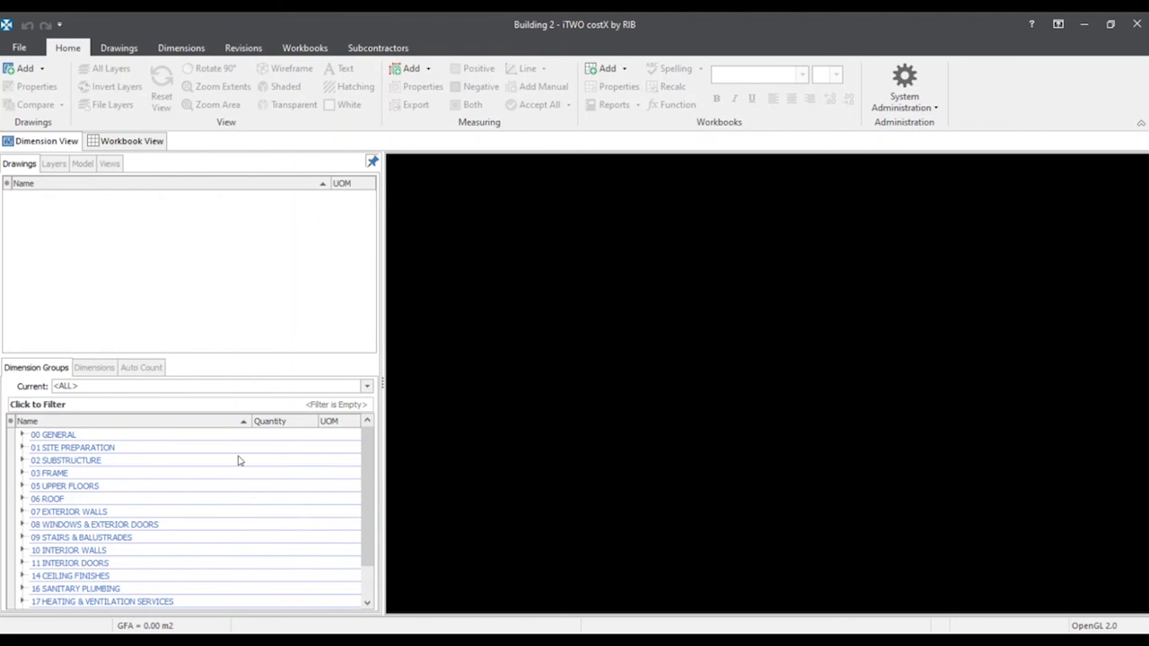
- Expand the 00 GENERAL and 01 SITE PREPARATION dimension groups and look through the ROOMS and 01.01 DEMOLITION items
scroll(238, 460, down, 5)
drag(372, 505, 181, 428)
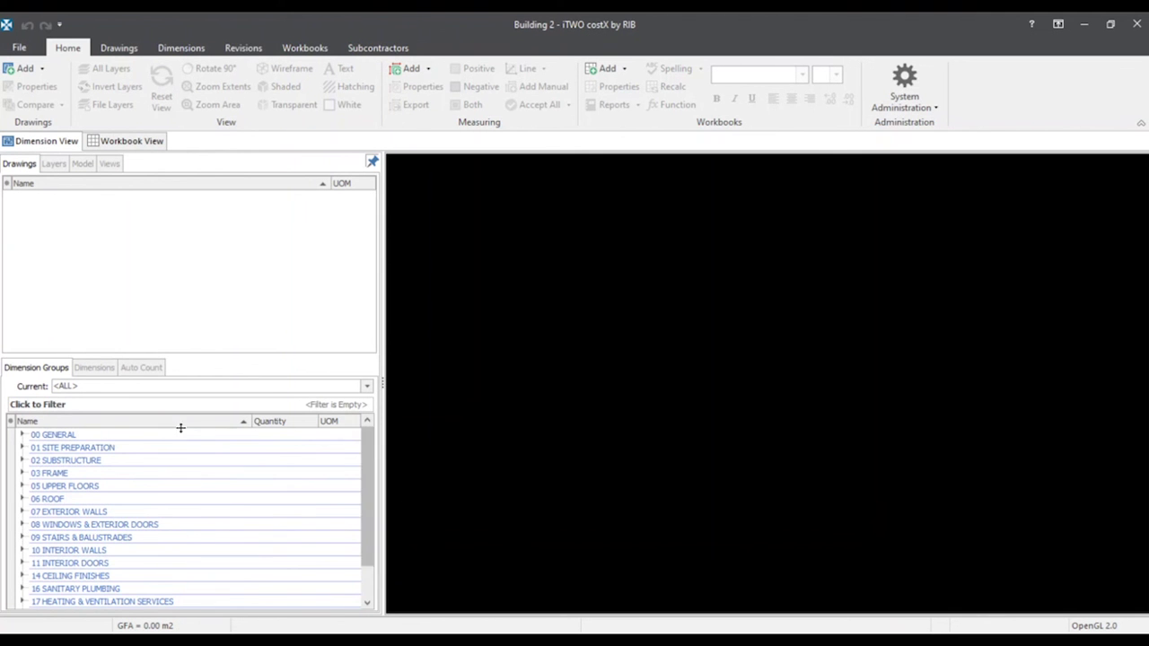
click(22, 434)
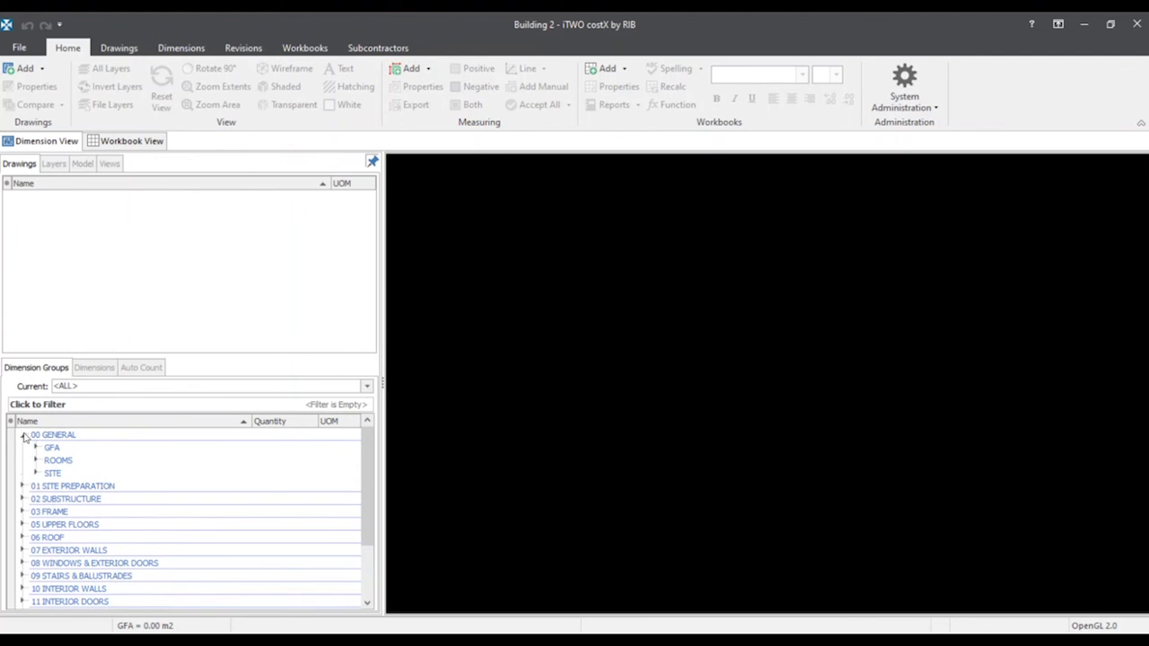
click(22, 486)
click(36, 499)
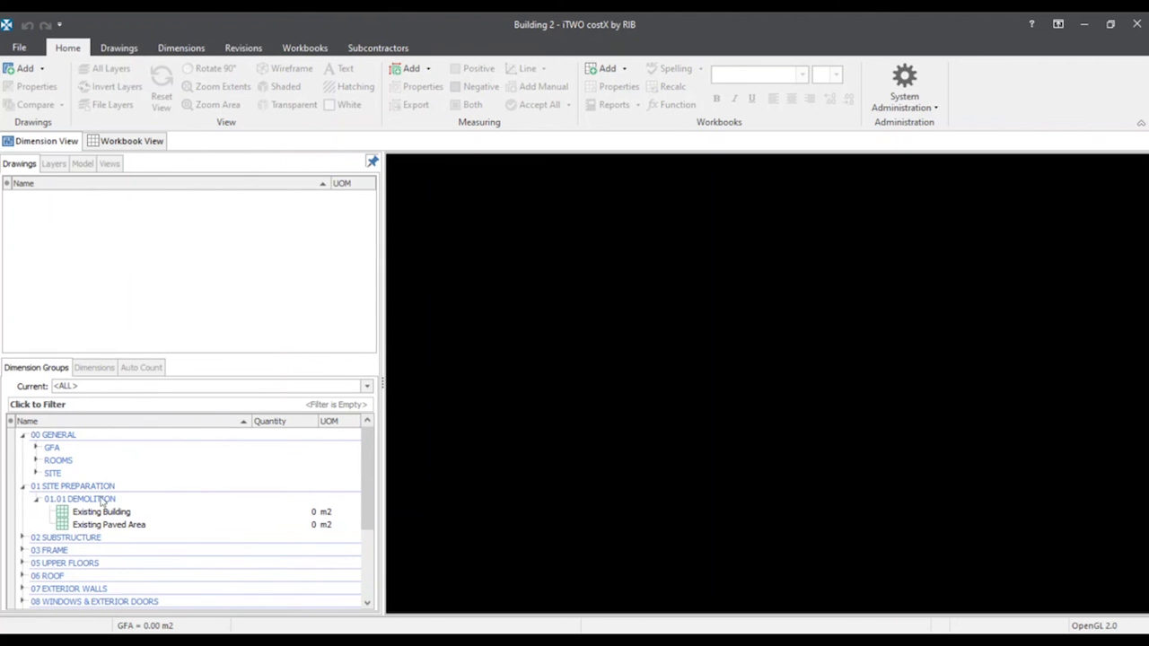
click(36, 461)
scroll(231, 532, down, 3)
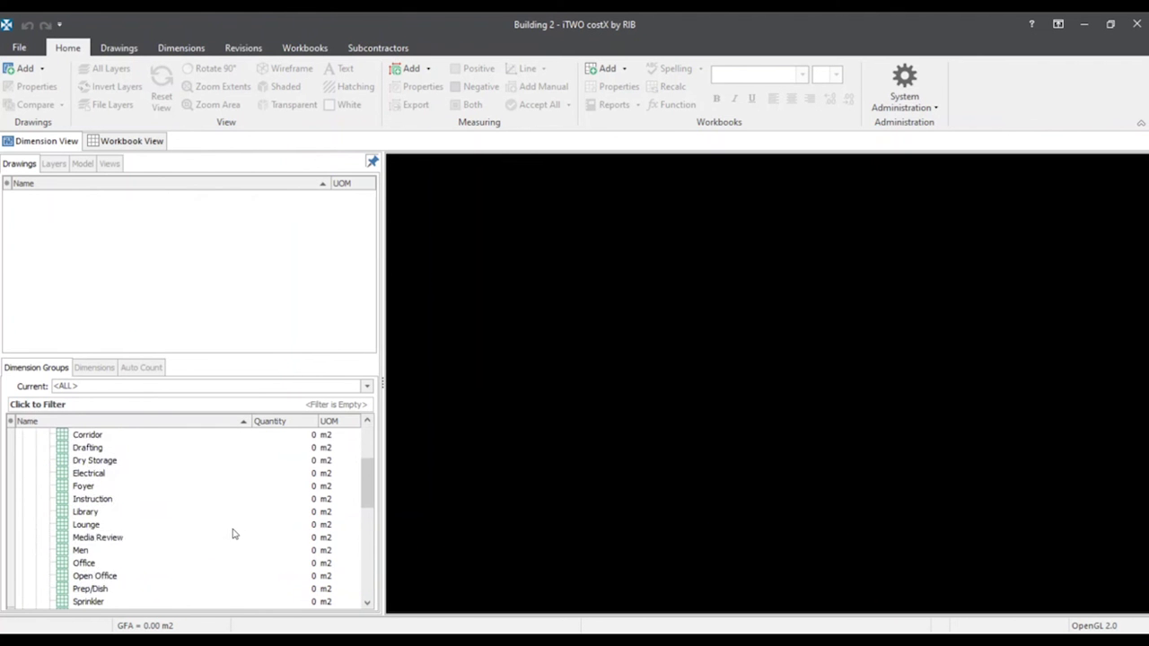
scroll(231, 534, up, 3)
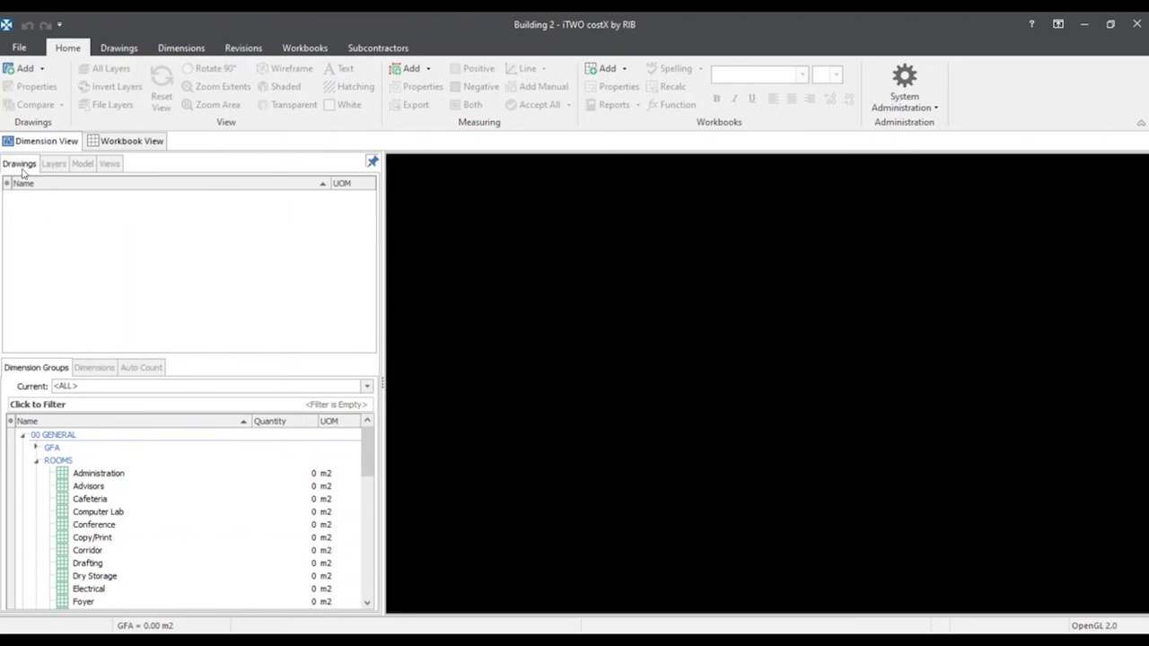
- Open the Elemental Estimate workbook in the Workbook View to examine its cost lines
click(125, 141)
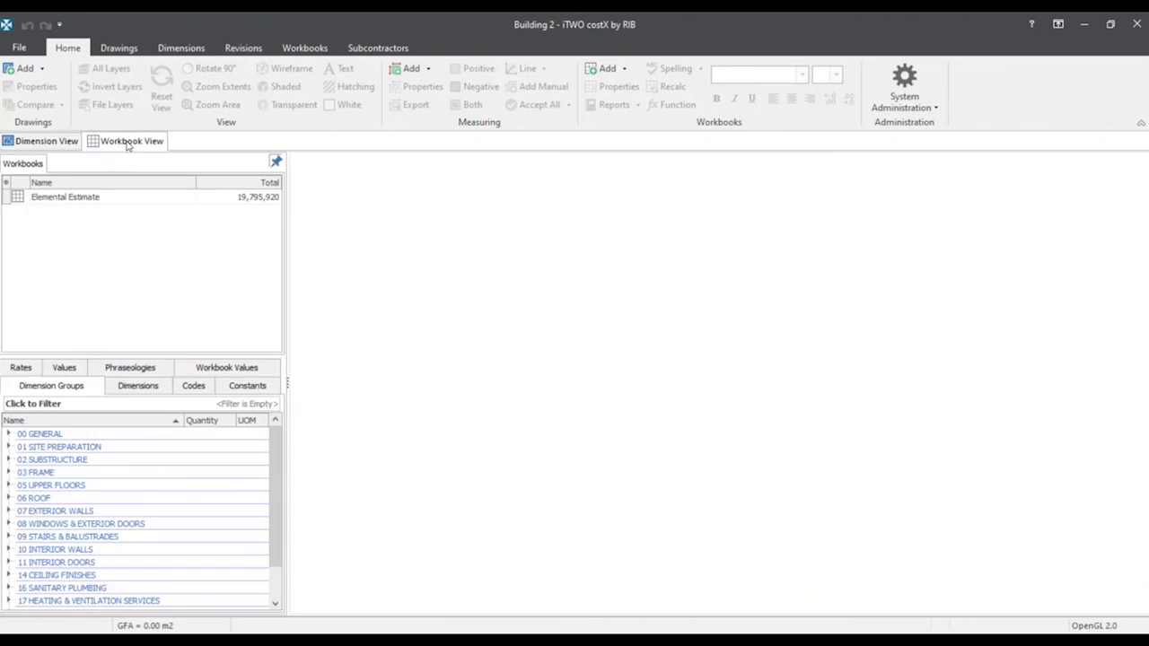
double_click(63, 199)
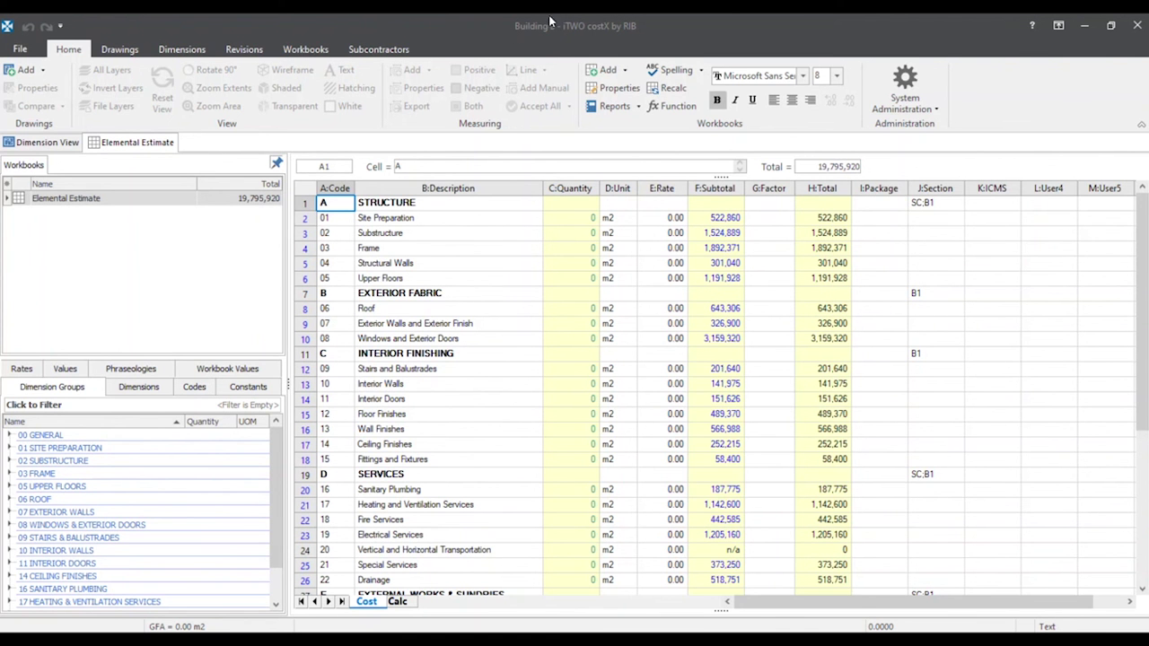
- Close the open building and start a new one named "Building 2", assigned to the "Demo 1 - JV" project
click(20, 48)
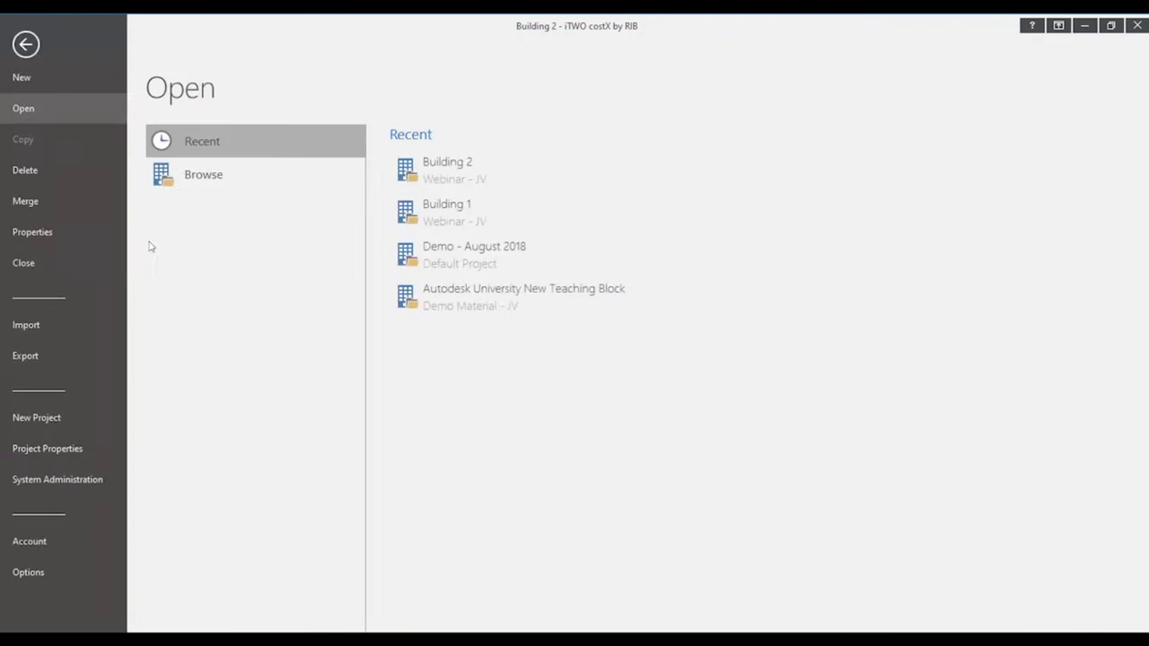
click(62, 263)
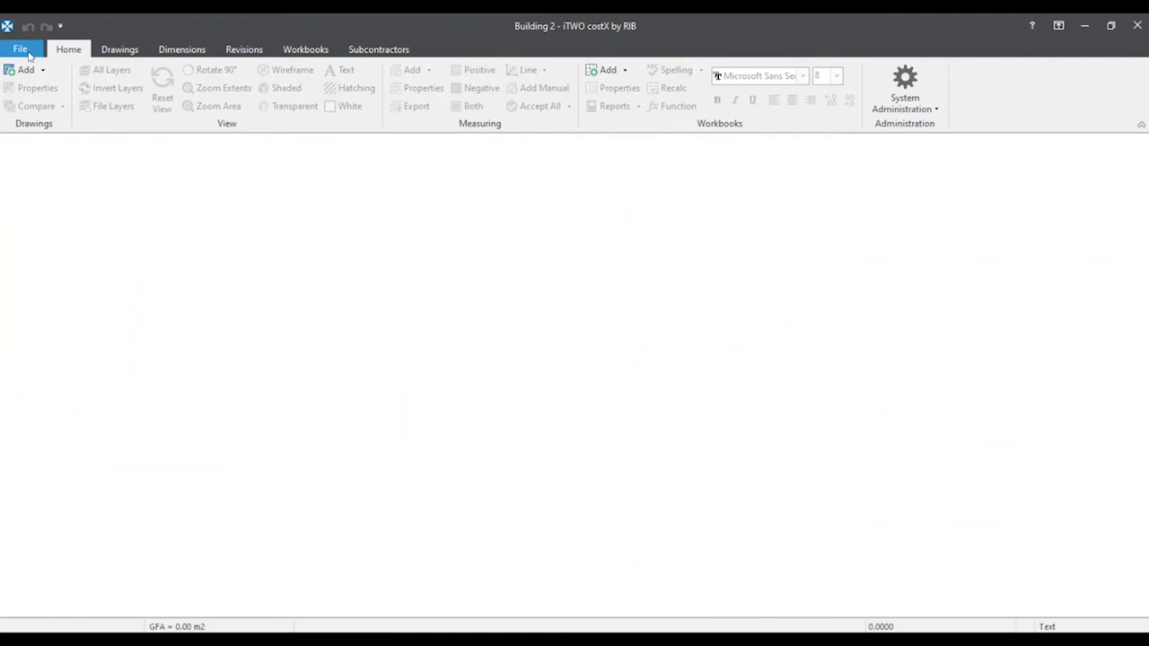
click(26, 52)
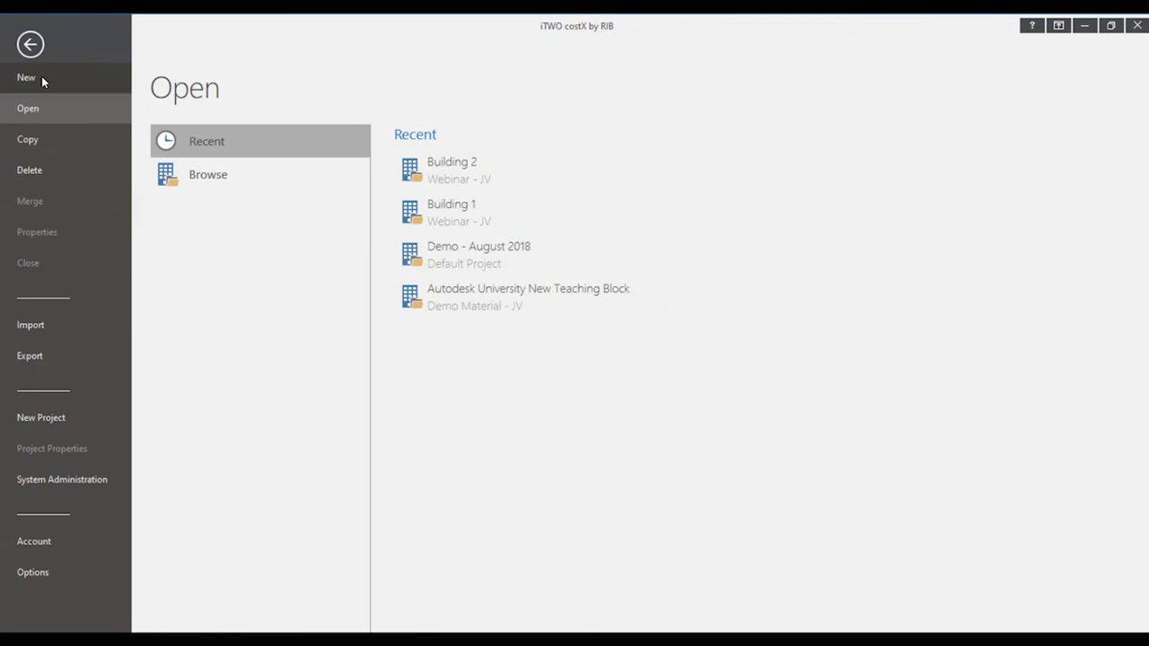
click(79, 76)
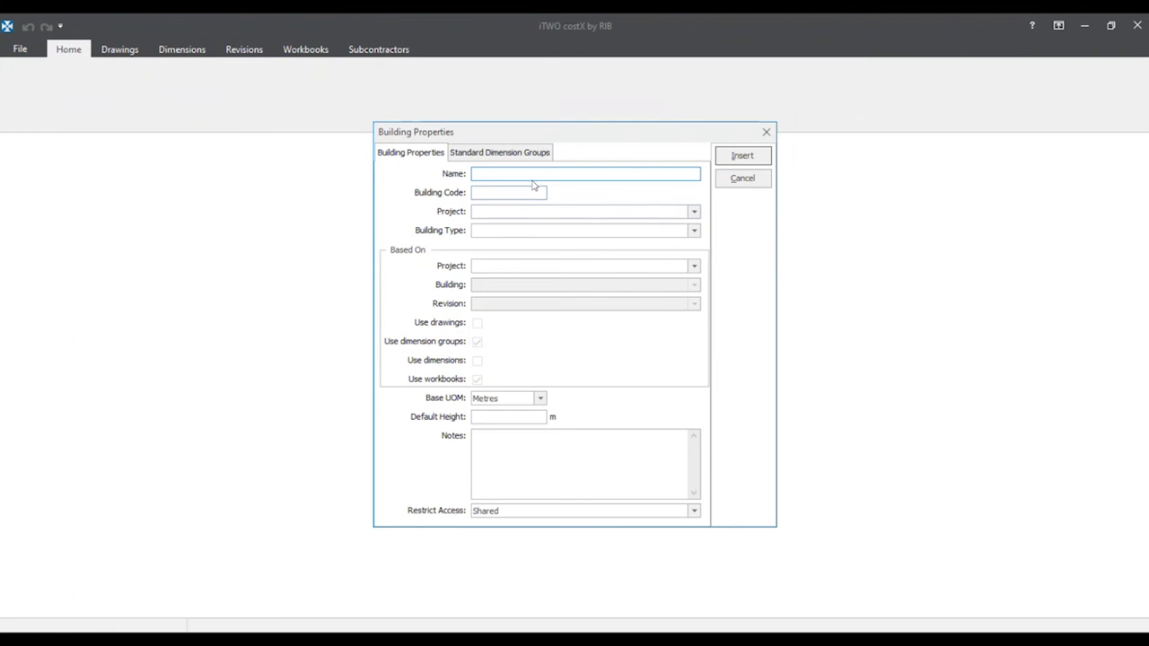
text(Building 2)
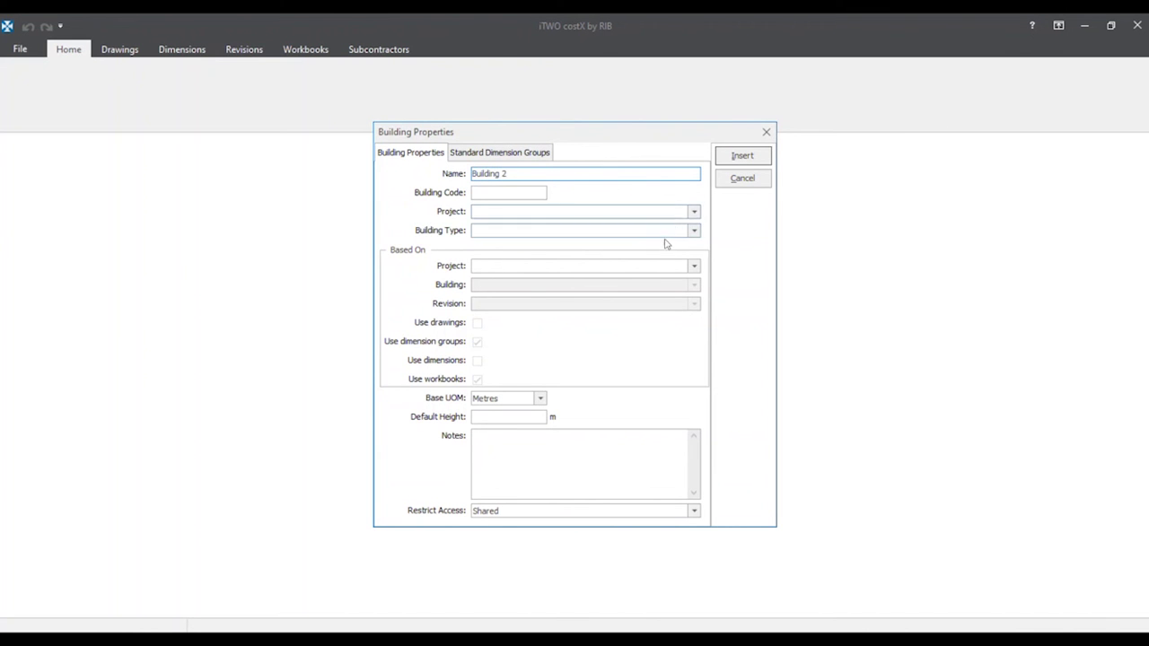
click(694, 211)
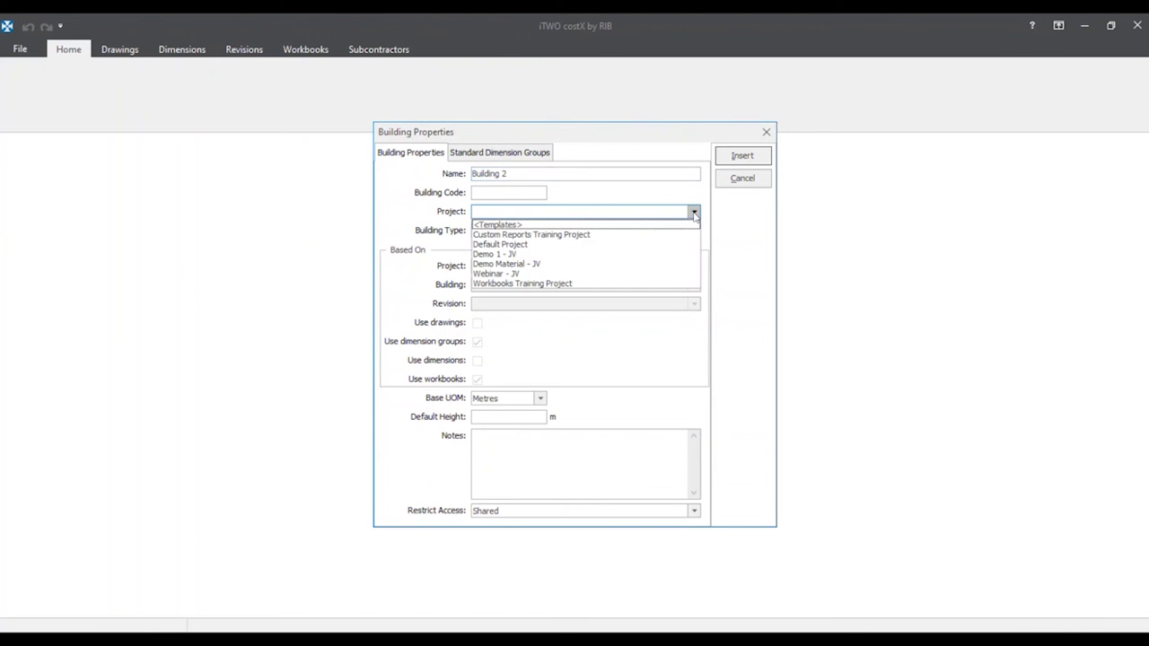
click(570, 257)
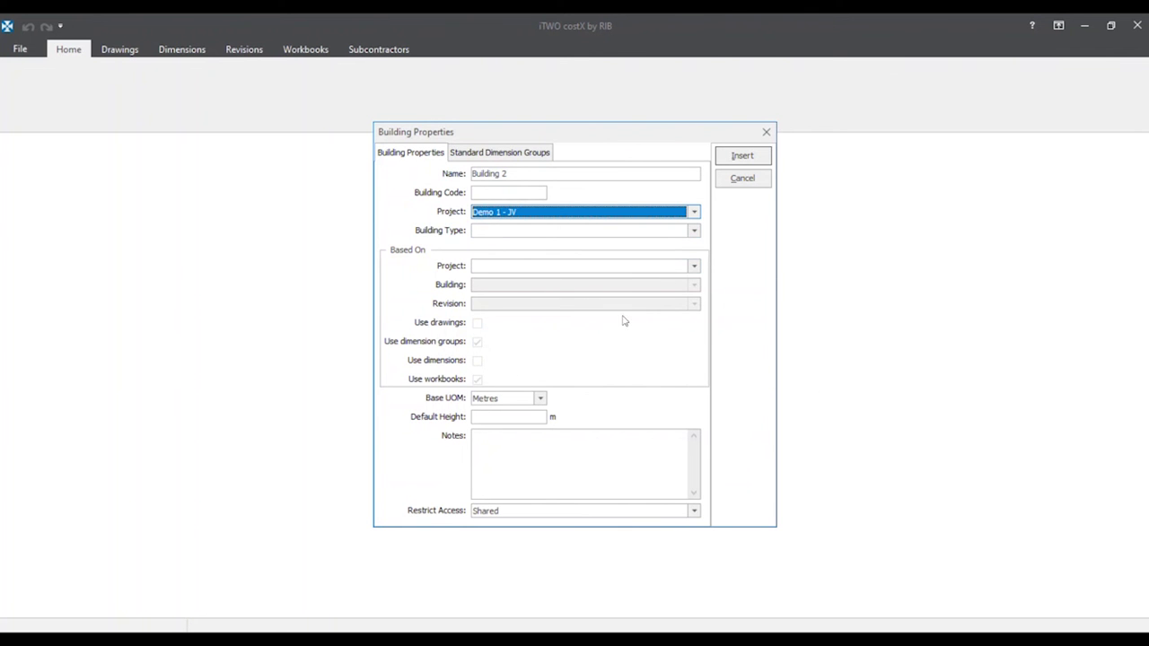
- Base the new building on "Building 2" from "Webinar - JV", include drawings and dimensions as well, and insert it
click(694, 267)
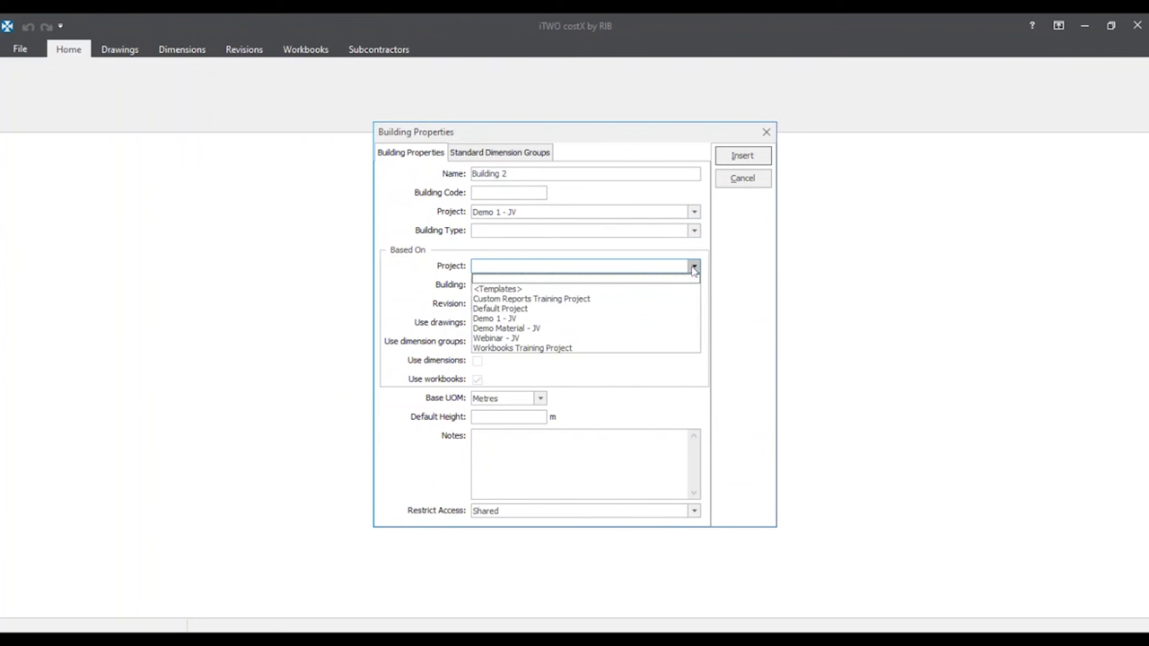
click(552, 337)
click(696, 286)
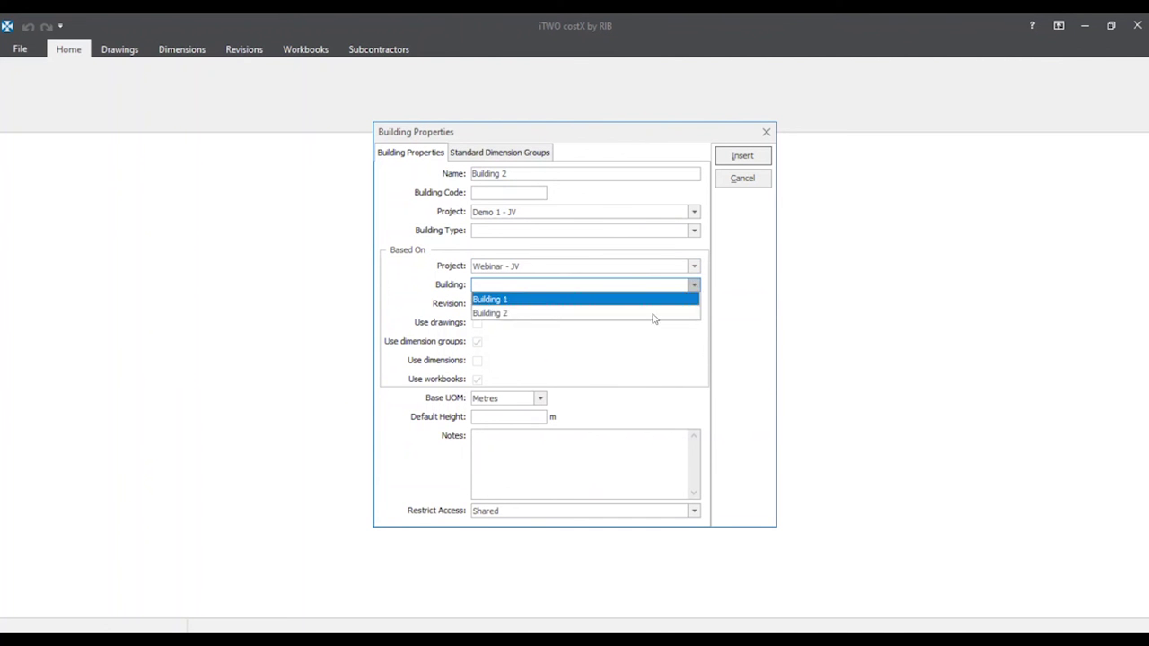
click(519, 314)
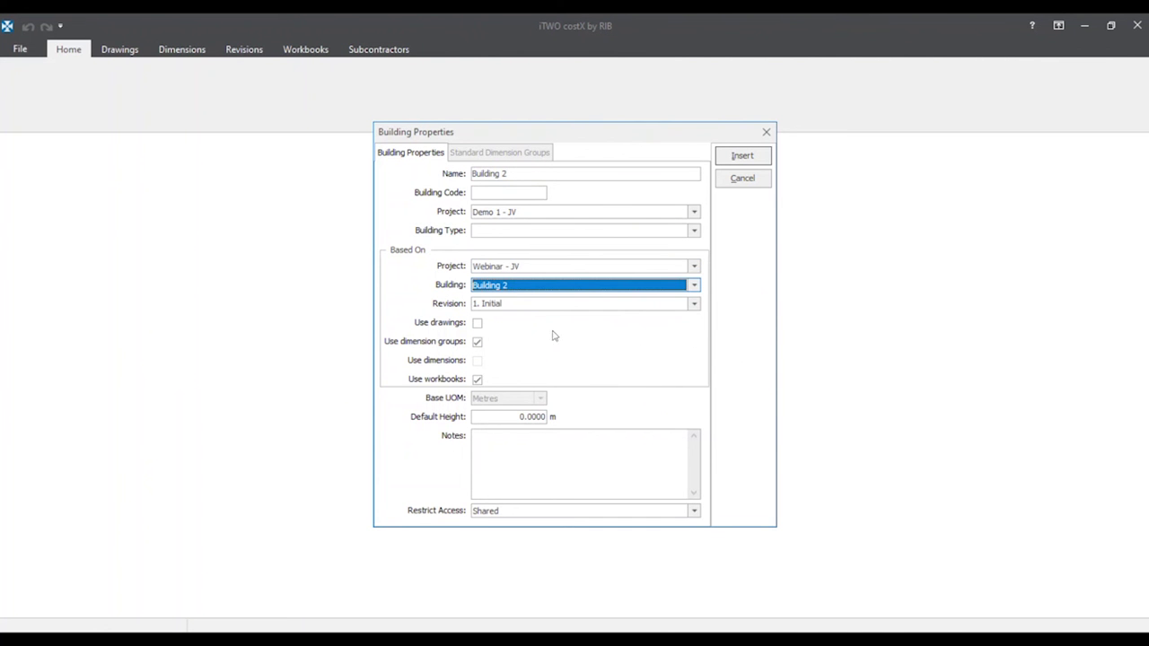
click(477, 322)
click(476, 360)
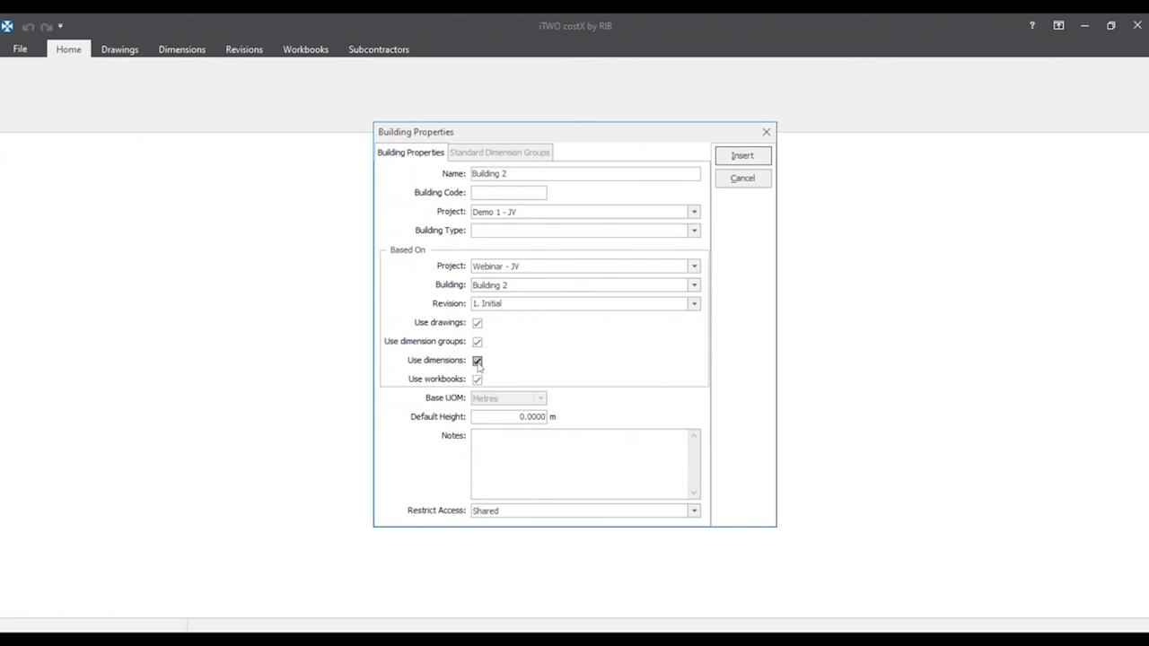
click(744, 156)
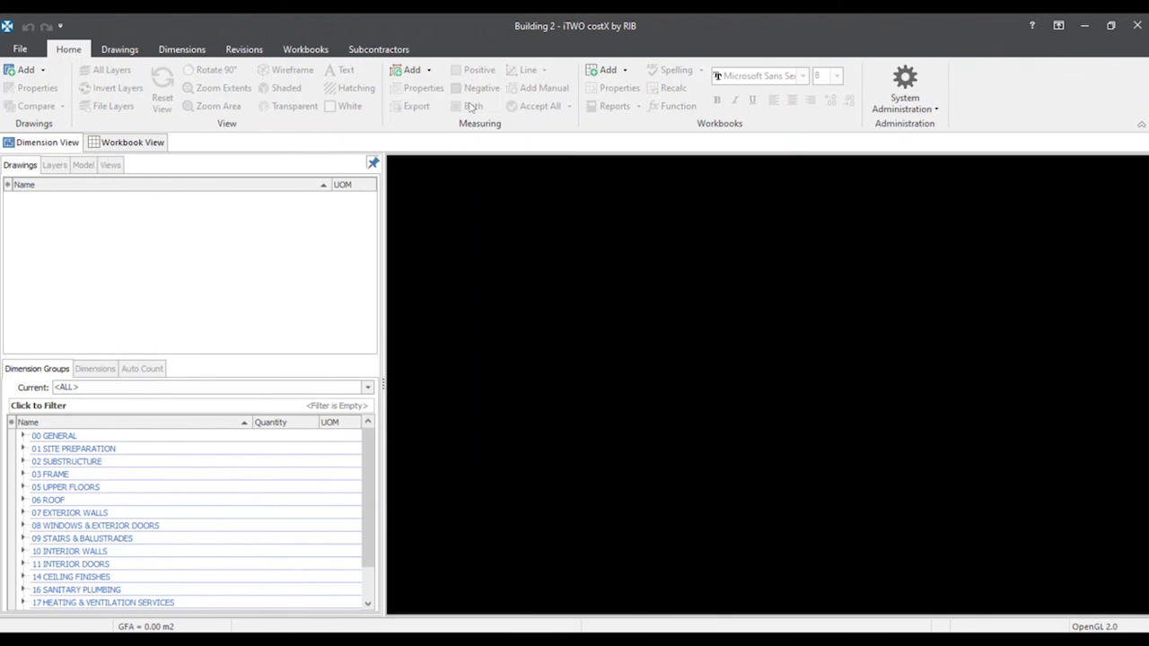
- Expand 00 GENERAL down to the GFA dimension group, select it to examine its contents, and close the building
click(31, 438)
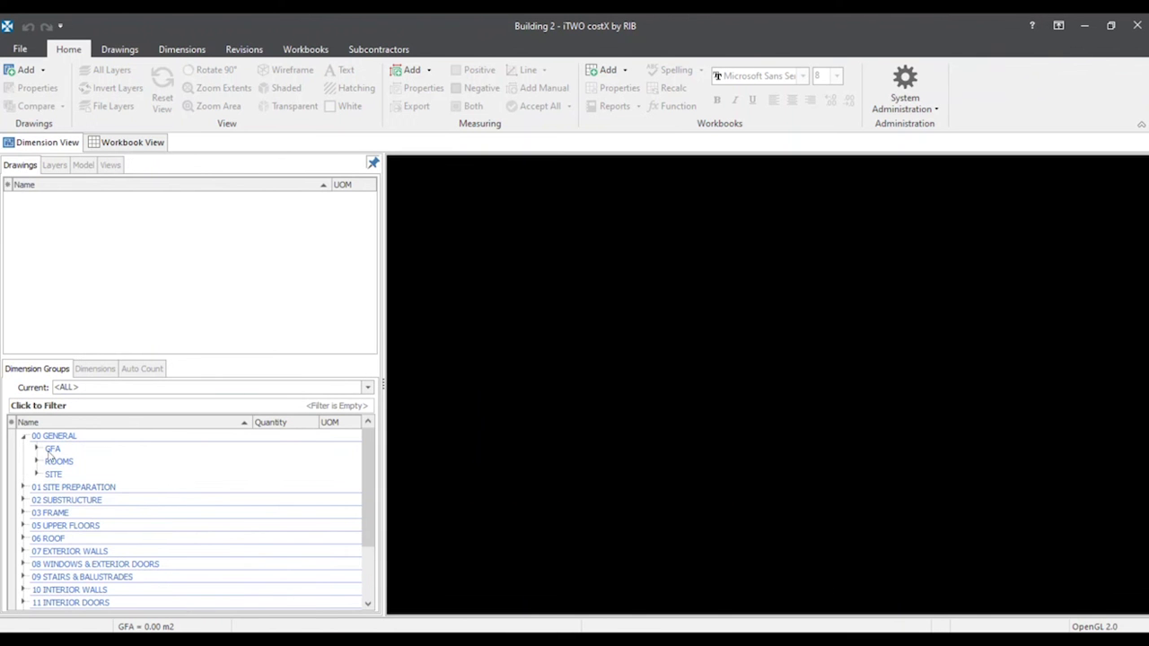
click(37, 449)
click(76, 462)
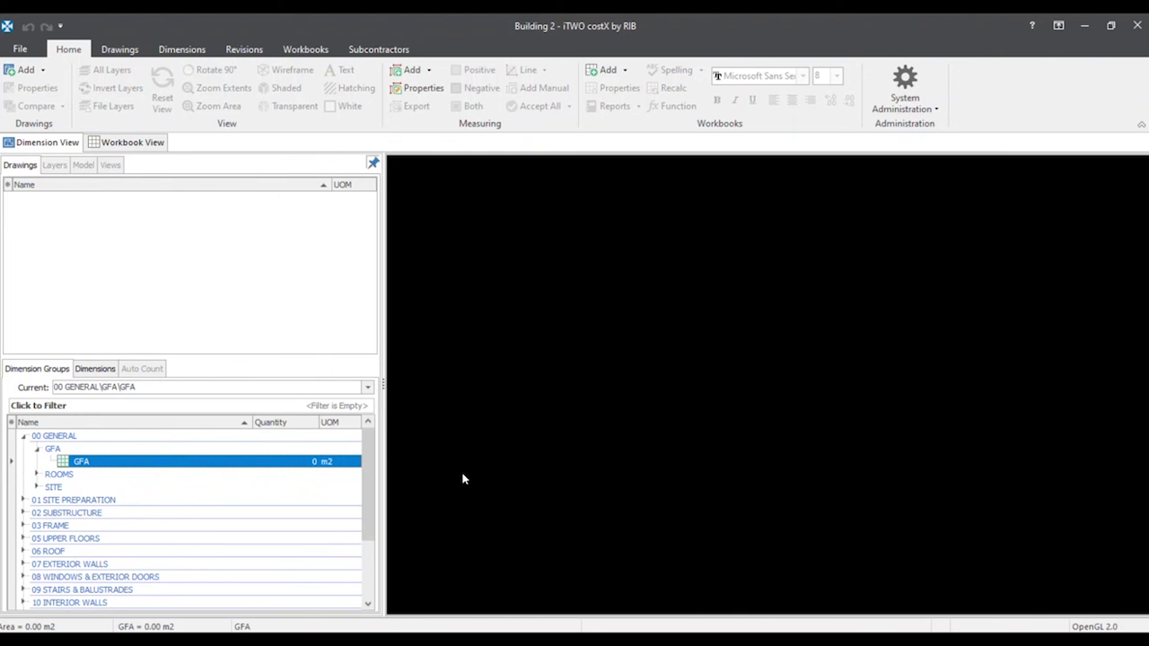
click(22, 49)
click(33, 265)
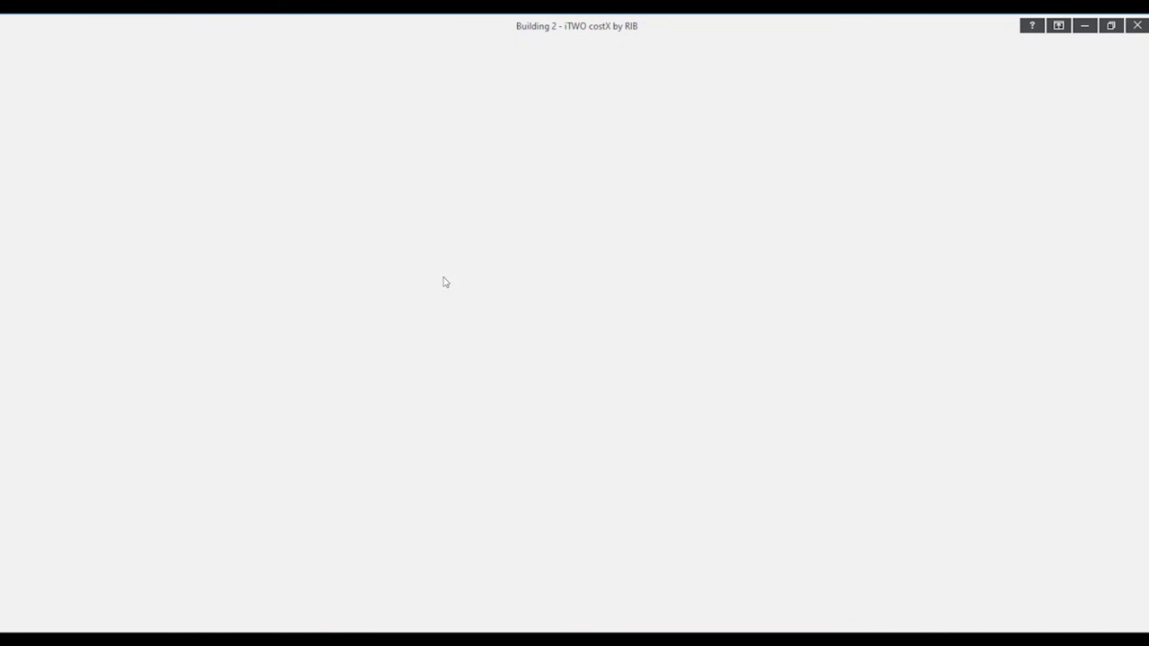